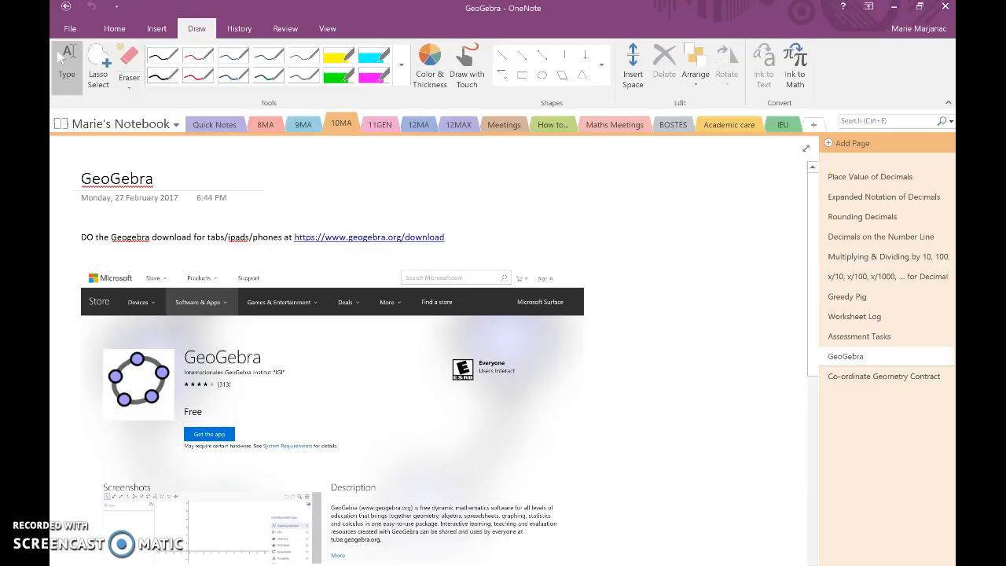
# - Look through the GeoGebra notebook page, including the download link, tutorial link and sample graph
pyautogui.scroll(-3, 108, 393)
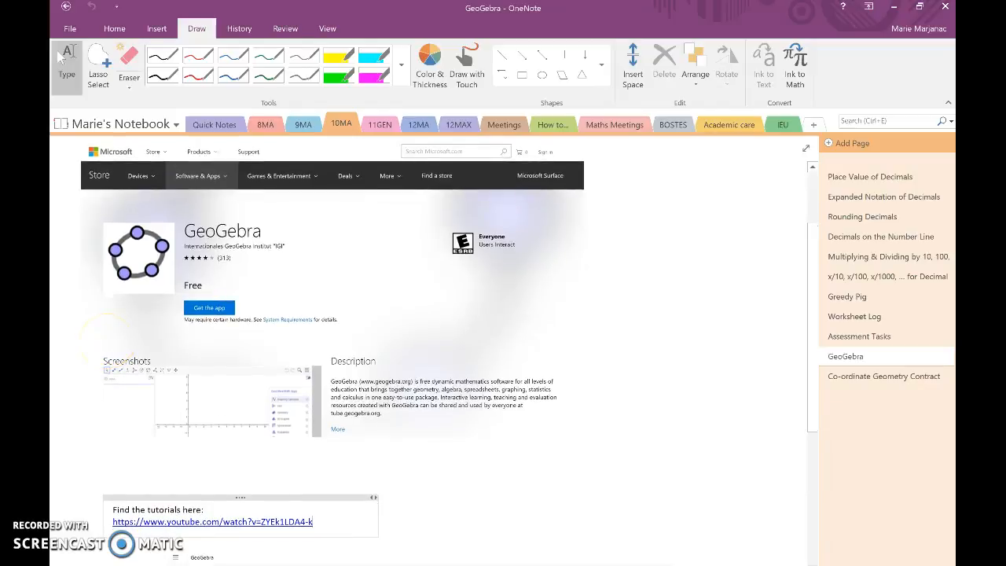
pyautogui.scroll(-4, 105, 393)
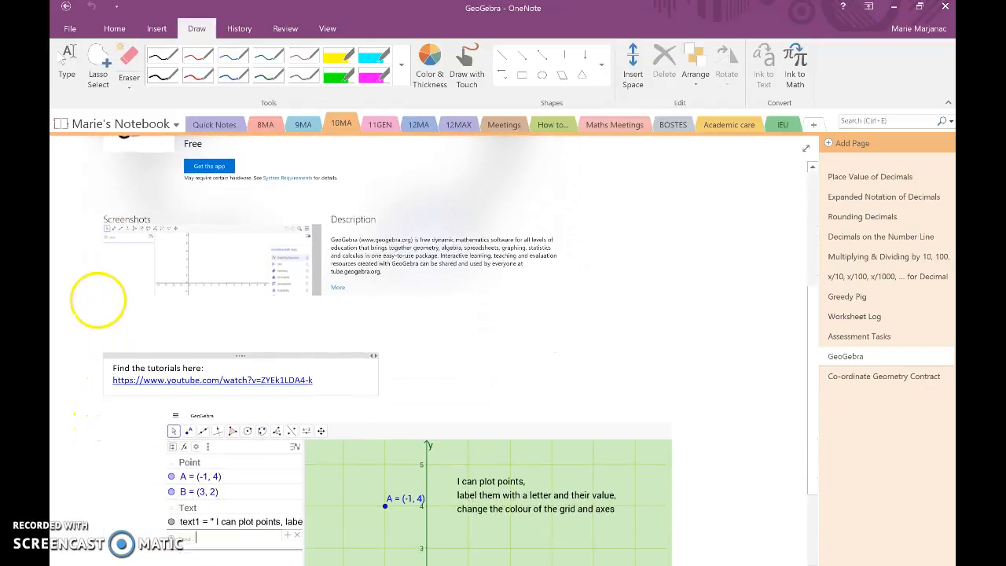
pyautogui.moveTo(99, 300)
pyautogui.mouseDown()
pyautogui.moveTo(110, 417)
pyautogui.moveTo(103, 310)
pyautogui.mouseUp()
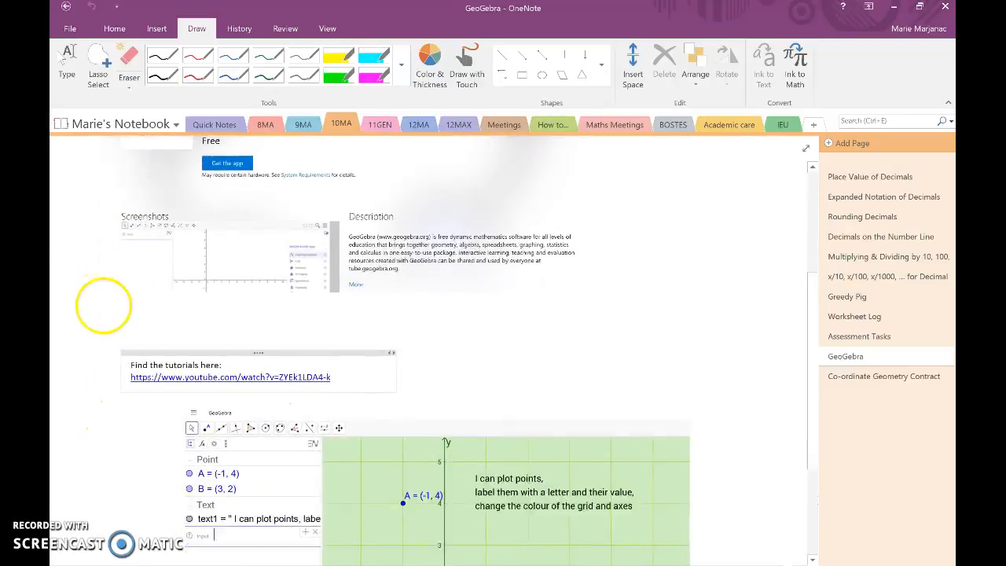
pyautogui.scroll(-6, 108, 446)
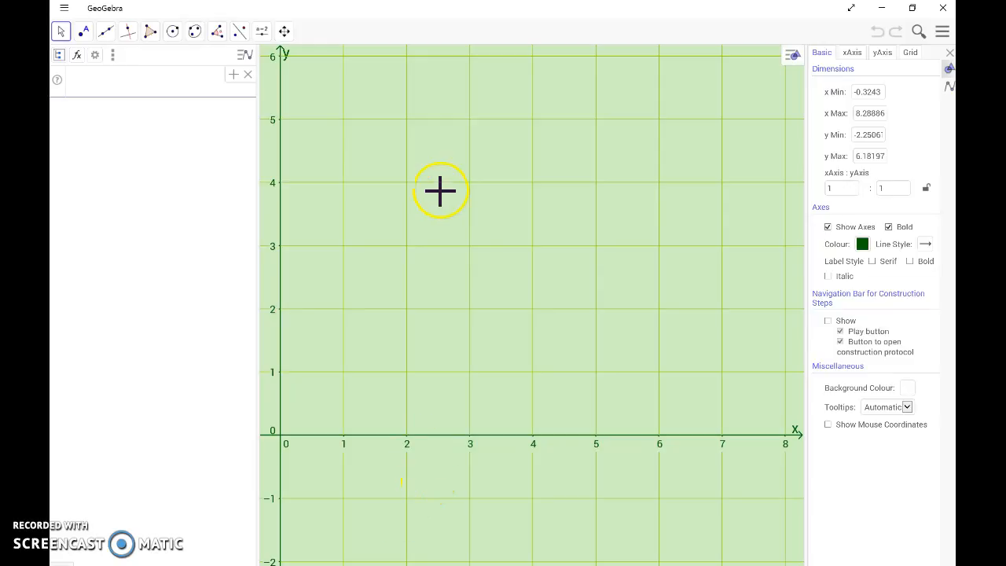
# - In GeoGebra, open the graphics view settings and change the background colour to white
pyautogui.click(498, 167)
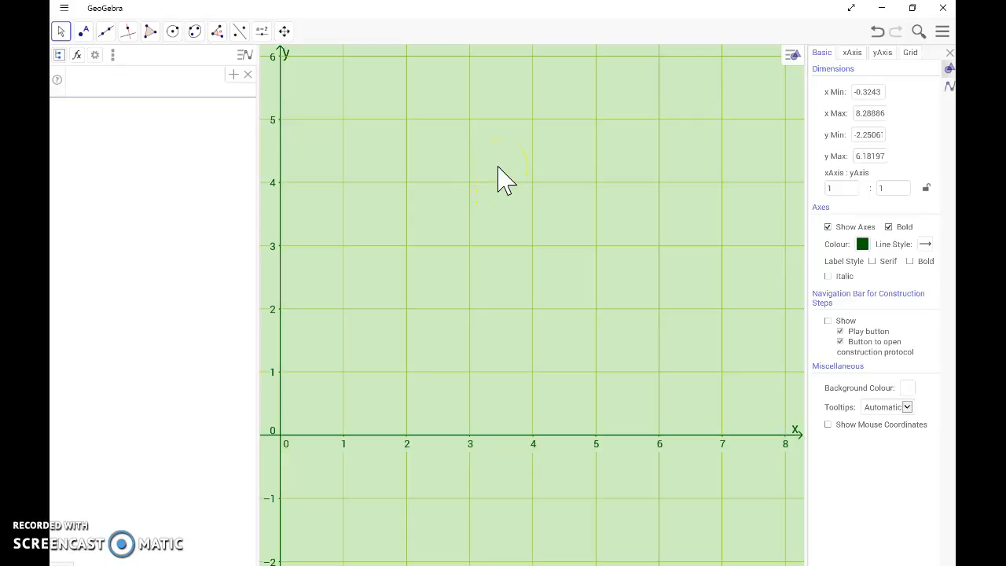
pyautogui.rightClick(498, 166)
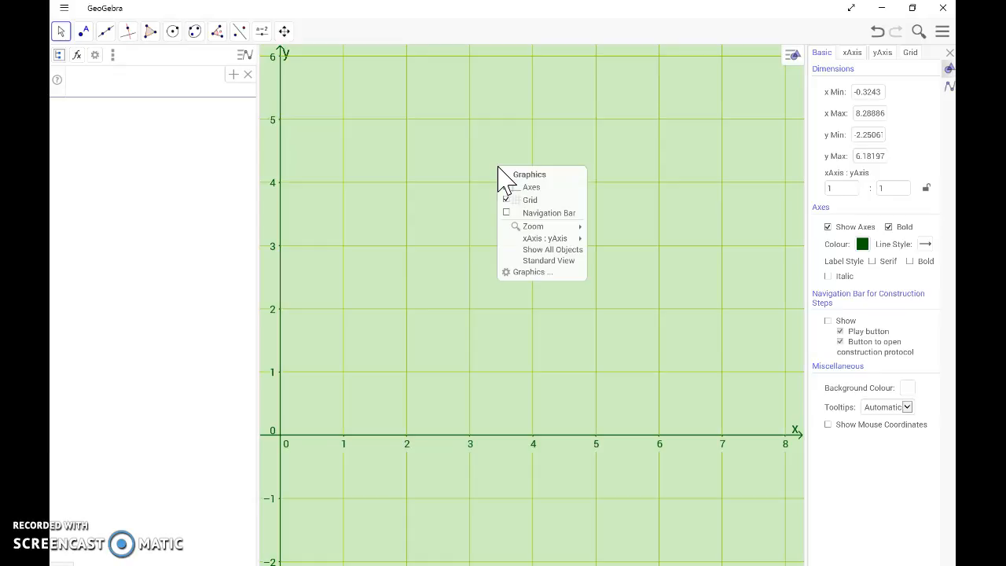
pyautogui.click(525, 272)
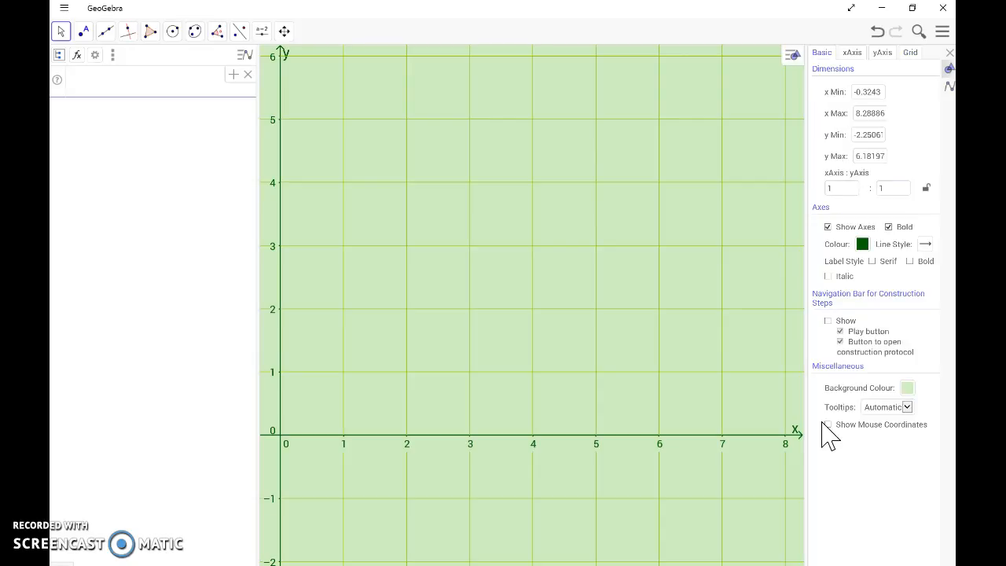
pyautogui.click(907, 387)
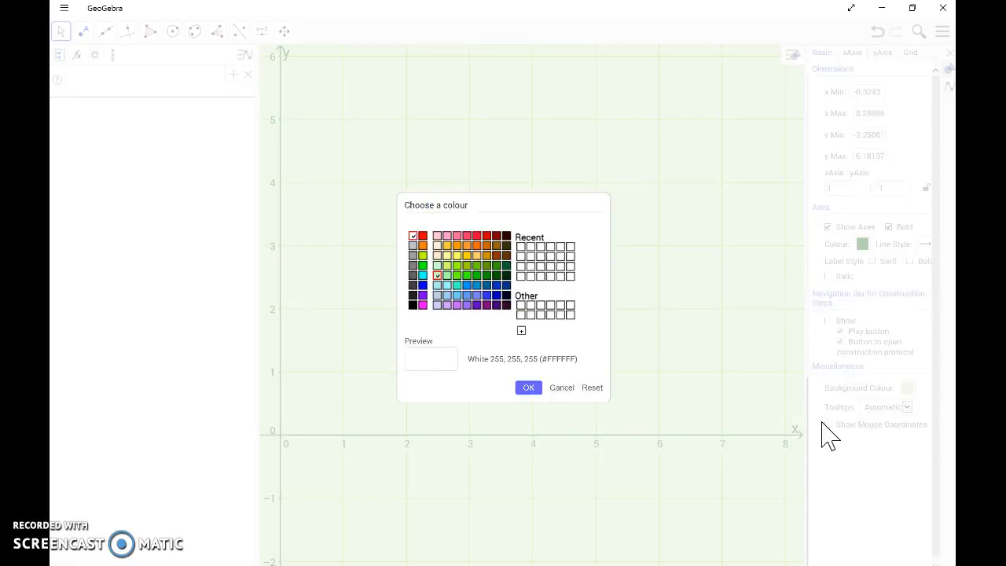
pyautogui.click(528, 387)
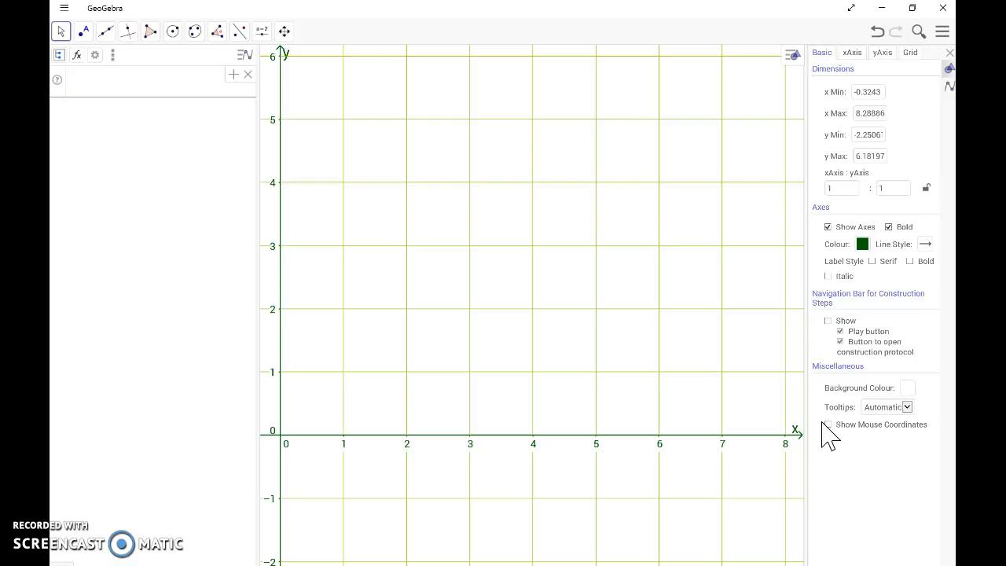
# - Change the colour of the graph's grid lines to blue
pyautogui.click(910, 53)
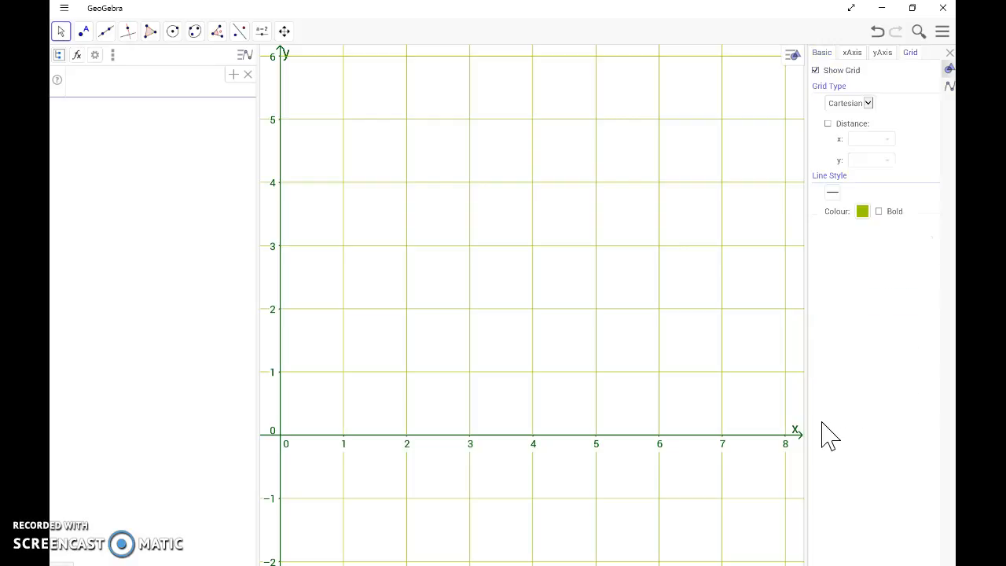
pyautogui.click(862, 211)
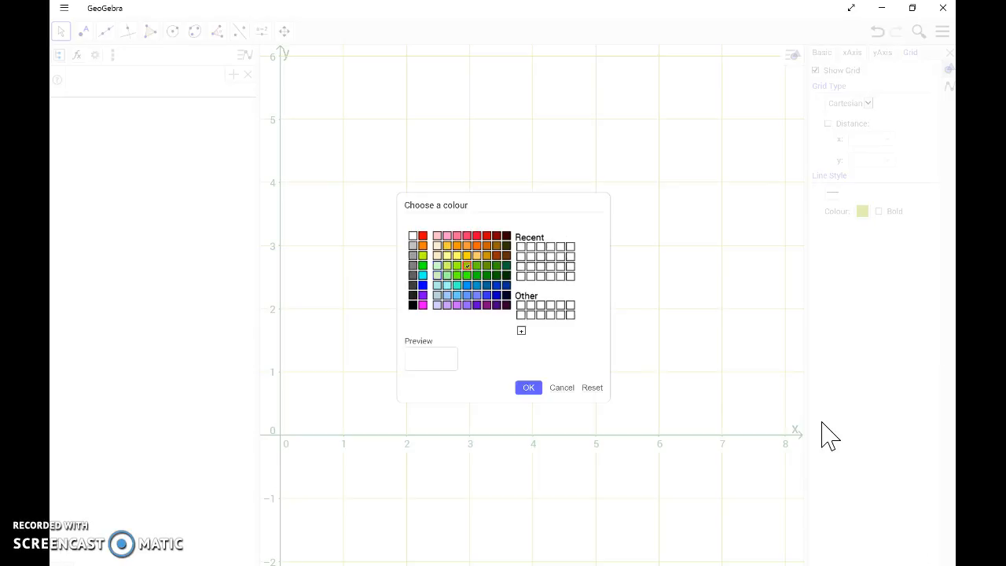
pyautogui.click(422, 284)
pyautogui.click(528, 388)
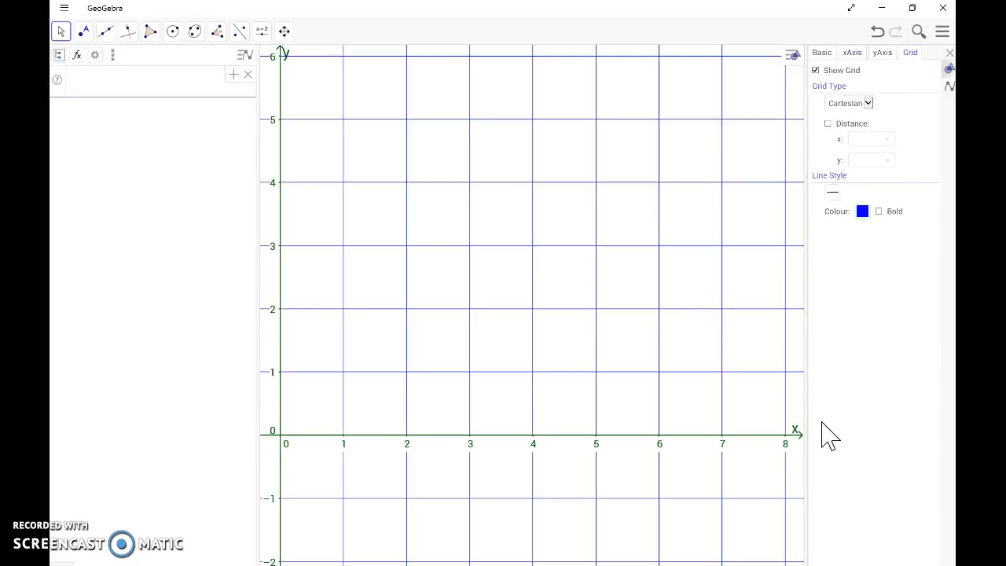
# - Change the colour of the coordinate axes to black
pyautogui.click(851, 53)
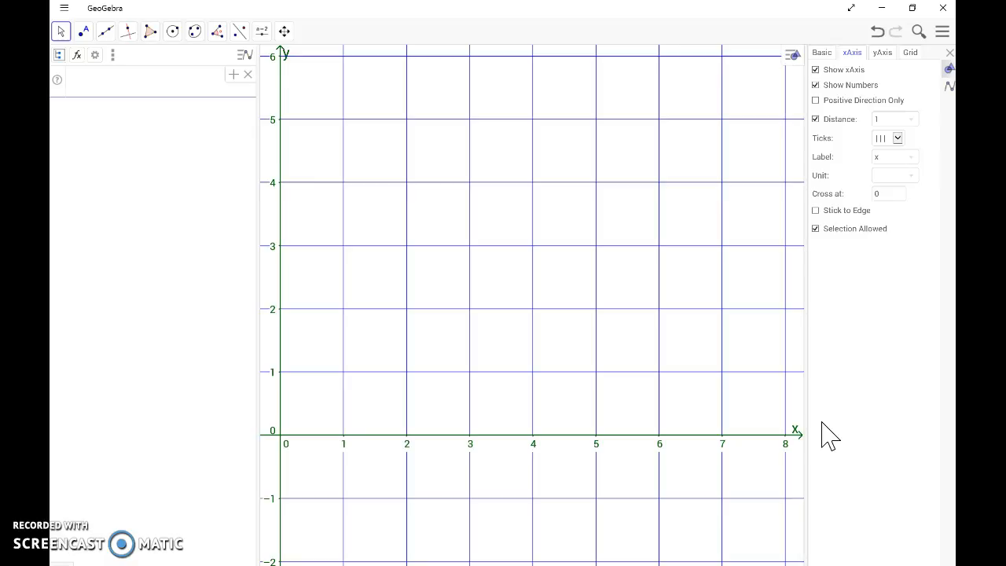
pyautogui.click(821, 52)
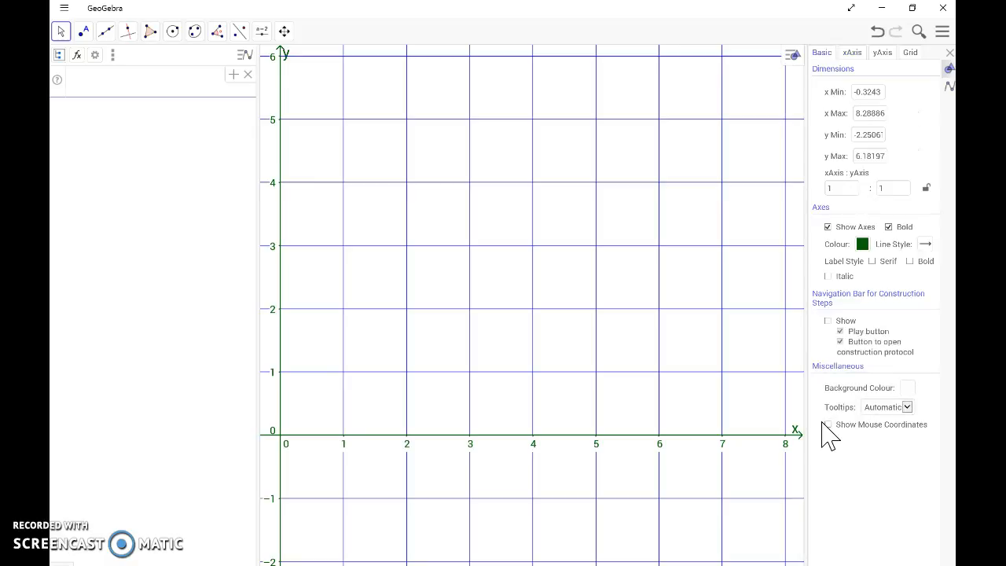
pyautogui.click(861, 243)
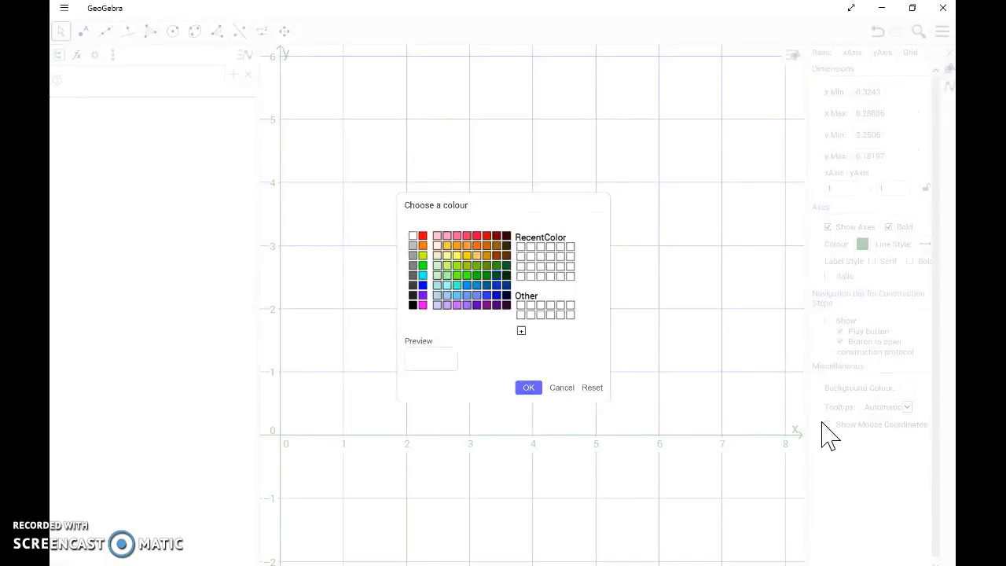
pyautogui.click(412, 304)
pyautogui.click(528, 387)
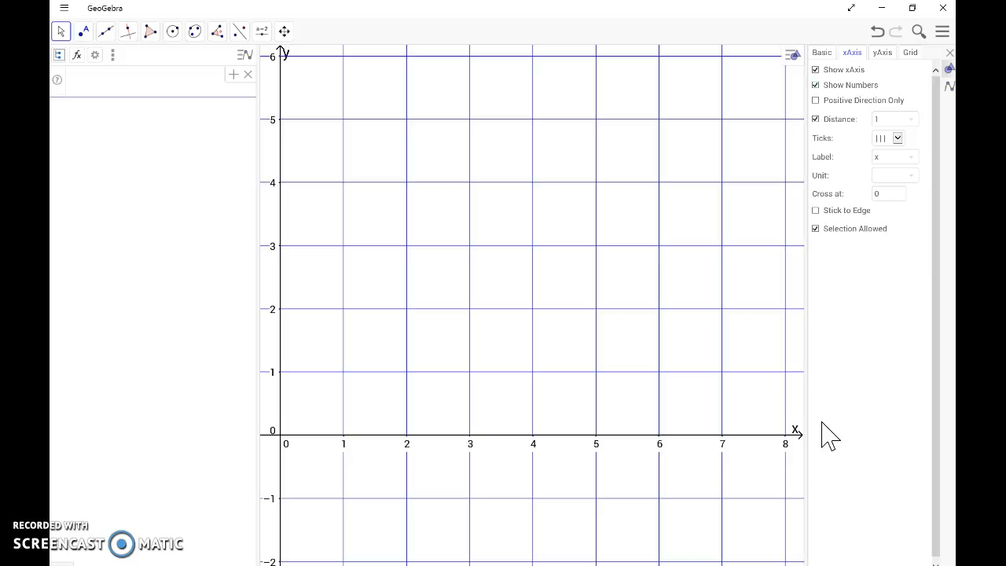
# - Restrict the x-axis to the positive direction only and narrow the algebra area beside the graph
pyautogui.press('space')
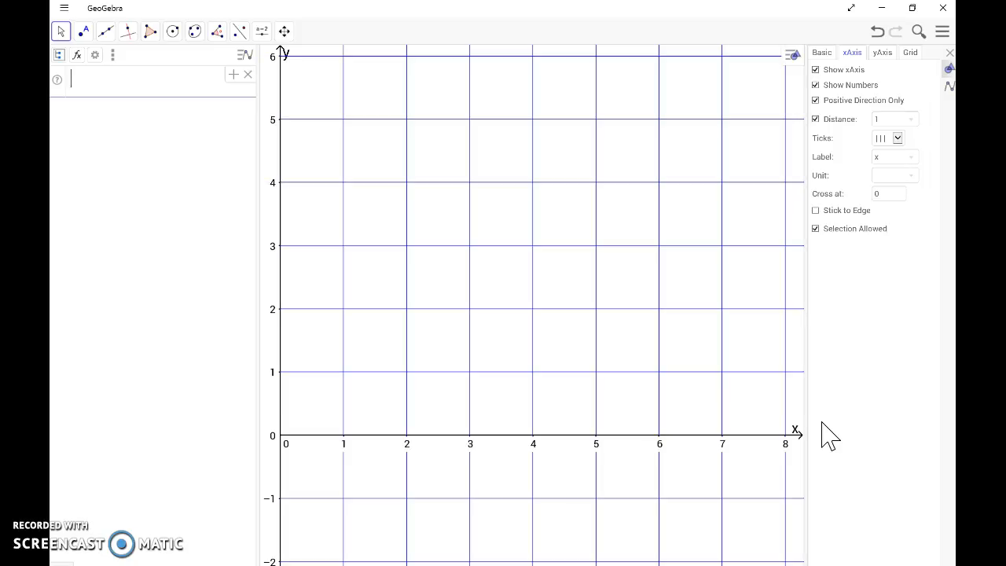
pyautogui.moveTo(258, 305); pyautogui.dragTo(164, 304)
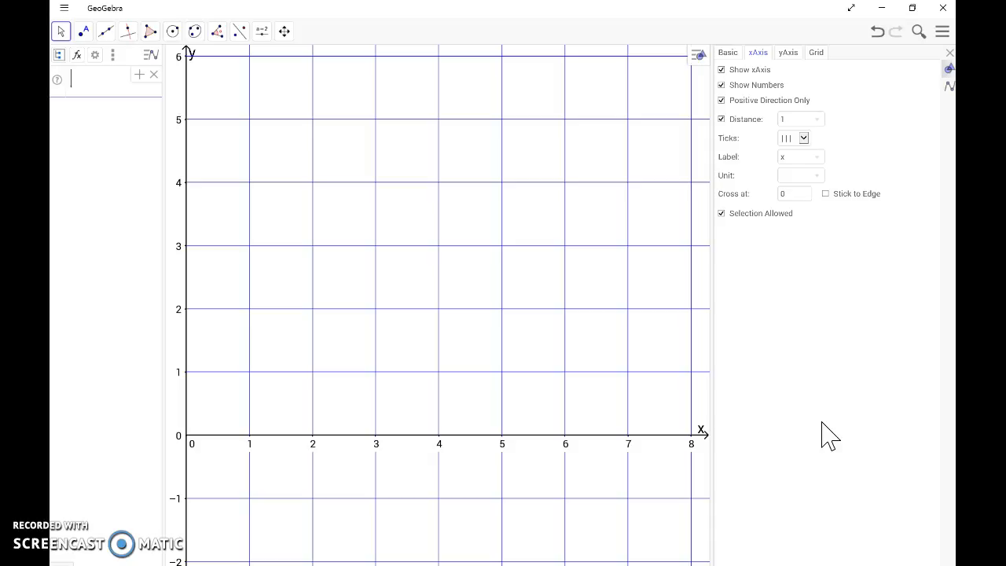
pyautogui.moveTo(414, 334); pyautogui.dragTo(503, 330)
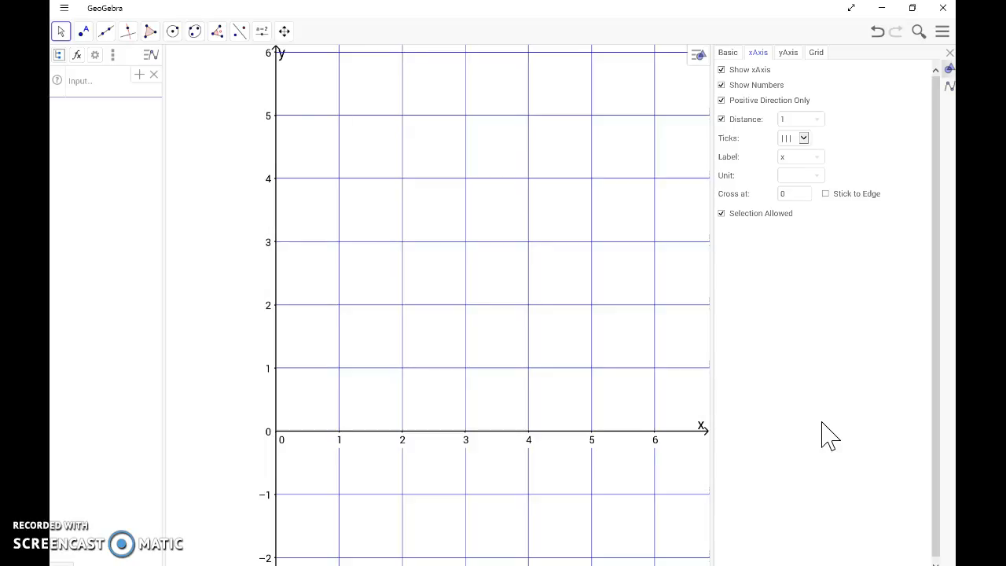
# - Toggle the x-axis's positive-direction-only option to compare both displays, leaving it switched off
pyautogui.click(721, 100)
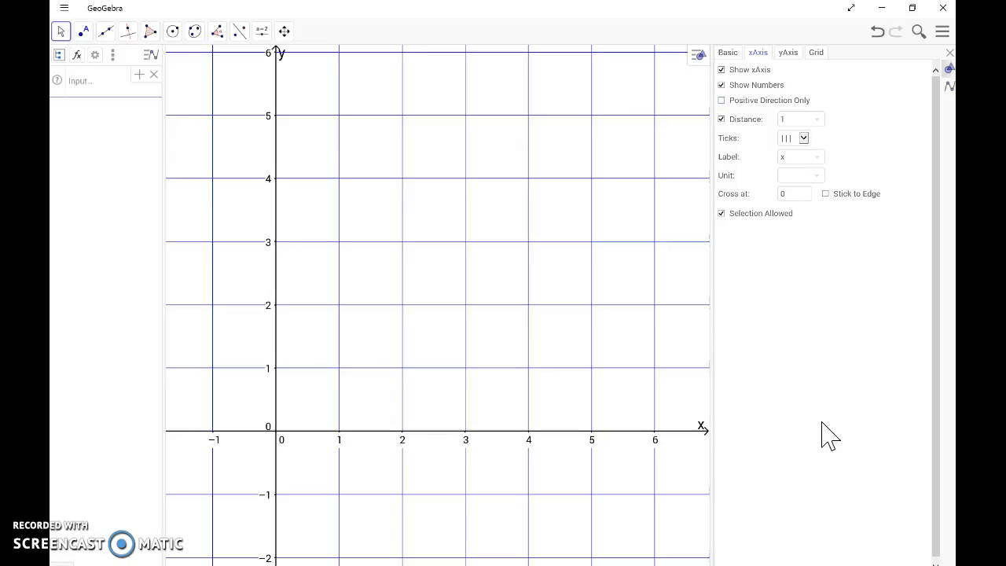
pyautogui.click(721, 100)
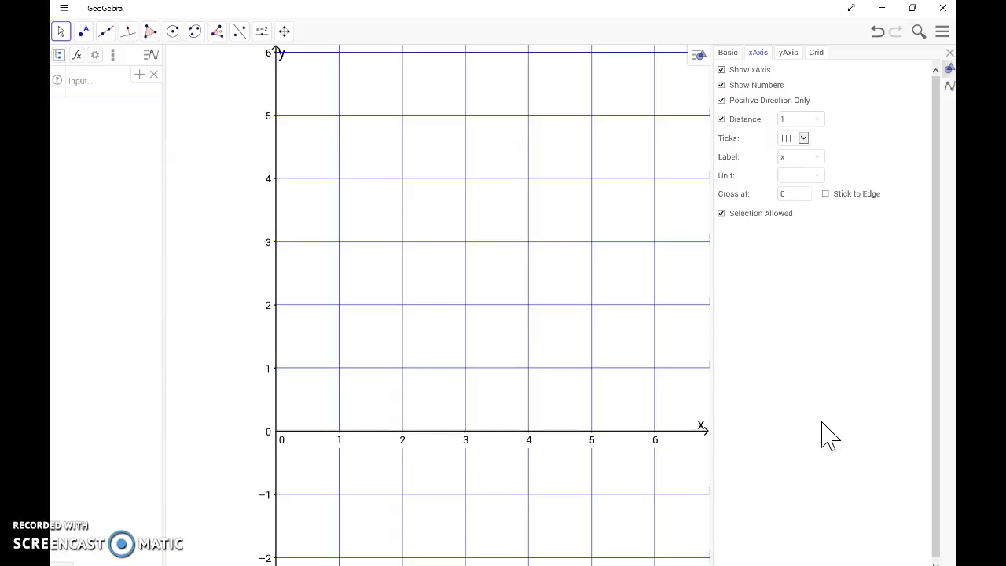
pyautogui.press('space')
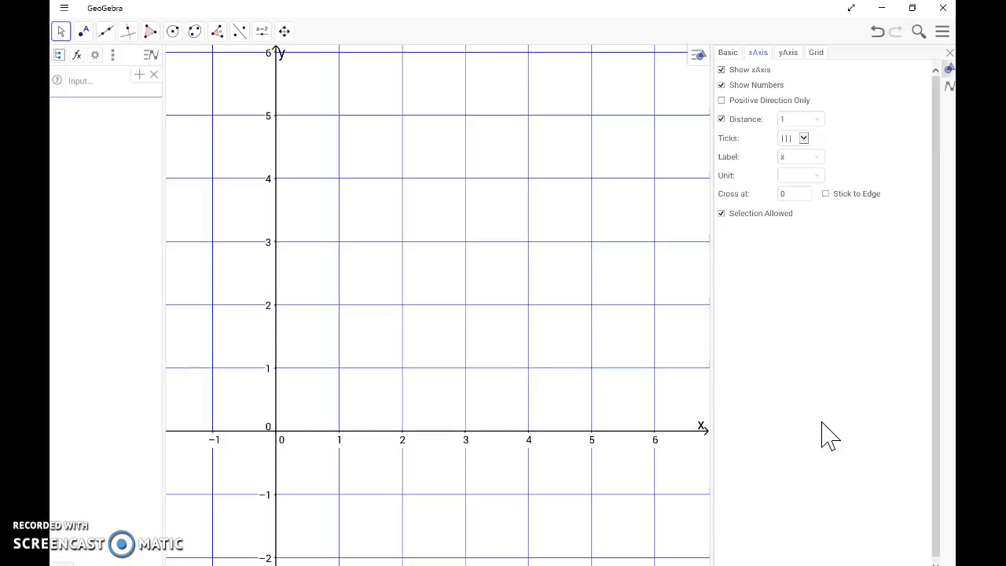
pyautogui.press('space')
pyautogui.press('space')
pyautogui.press('Tab')
# - Select 1 as the x-axis distance and set its ticks to the alternating long and short style
pyautogui.click(807, 119)
pyautogui.click(817, 119)
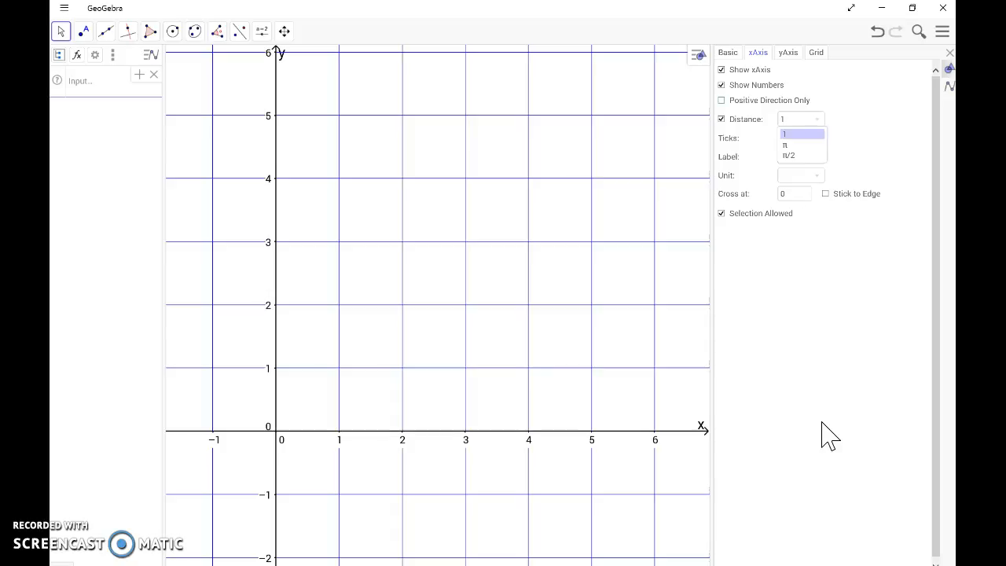
pyautogui.click(794, 134)
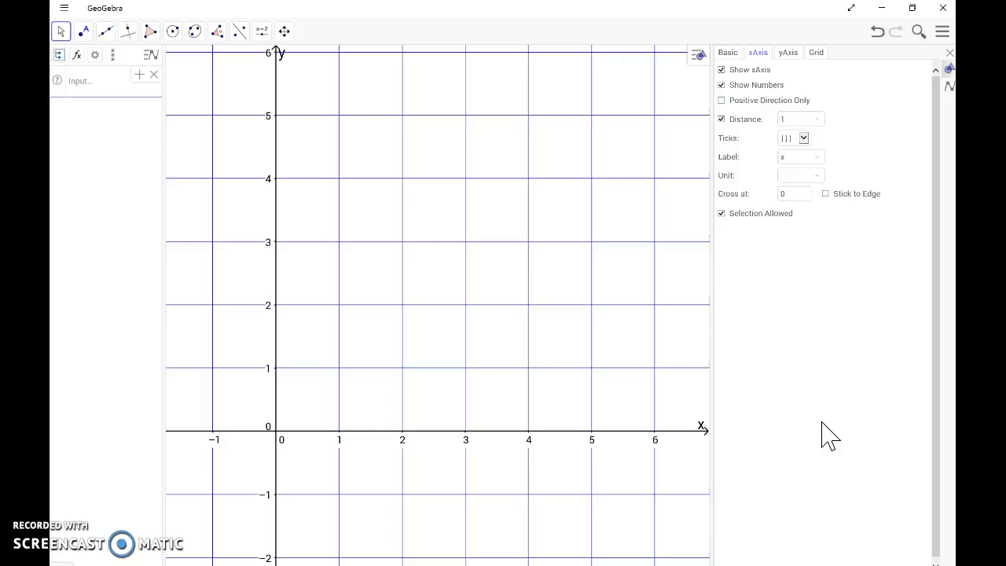
pyautogui.click(803, 138)
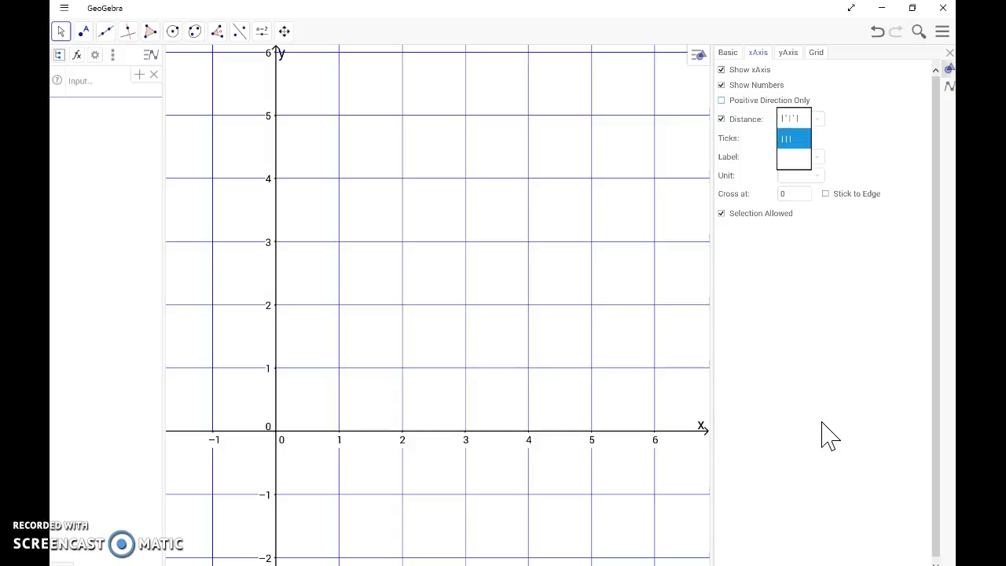
pyautogui.click(792, 119)
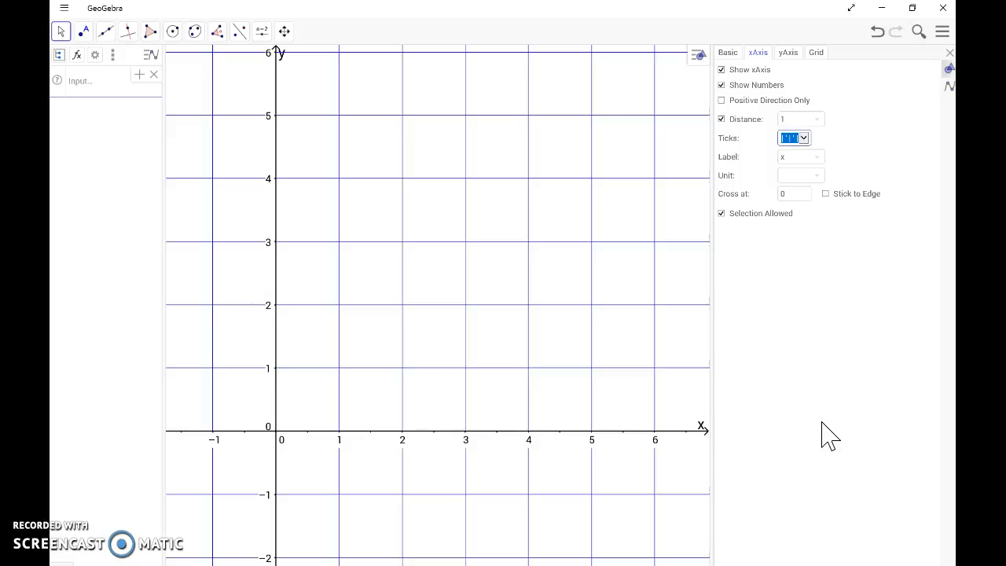
pyautogui.press('Tab')
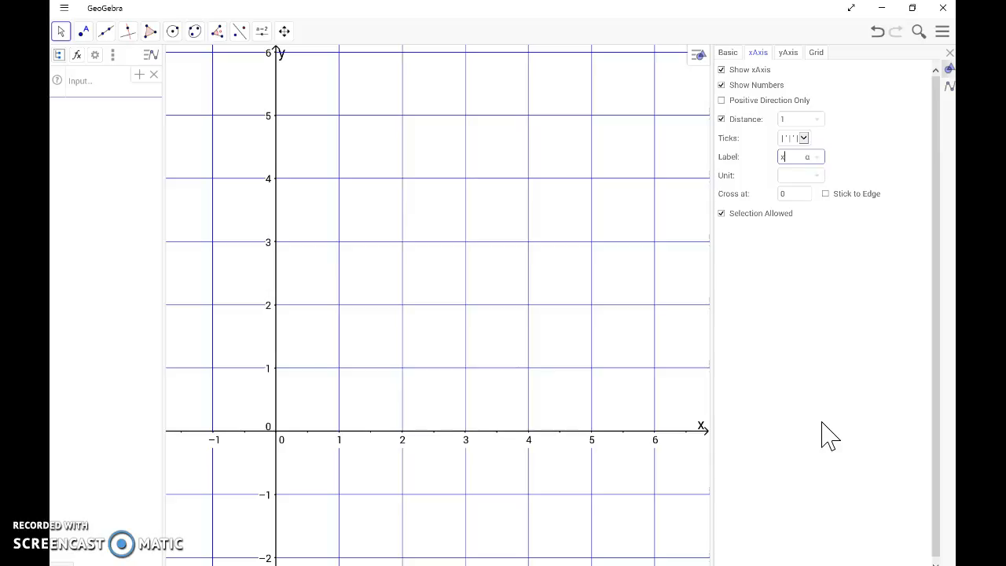
pyautogui.press('Tab')
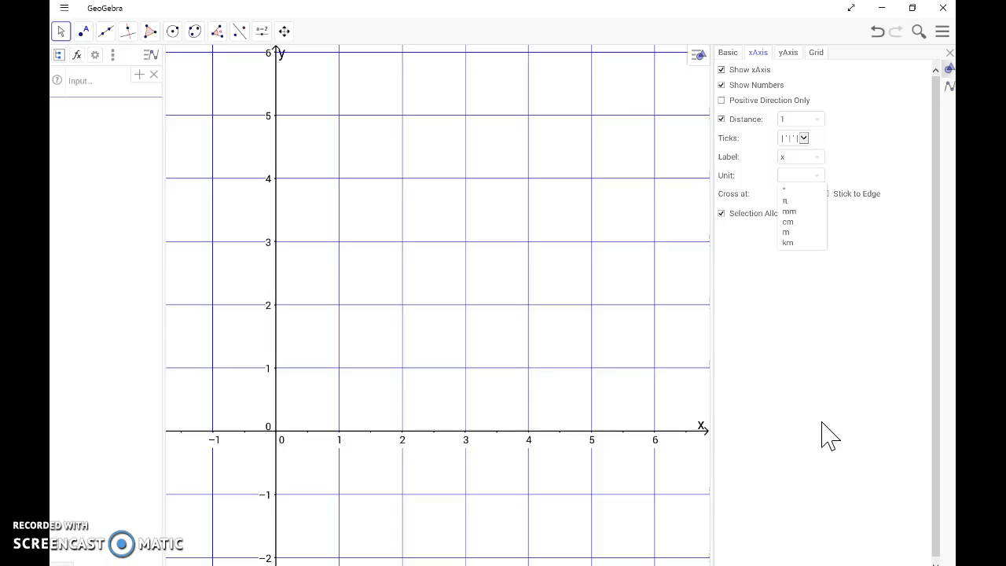
pyautogui.click(829, 437)
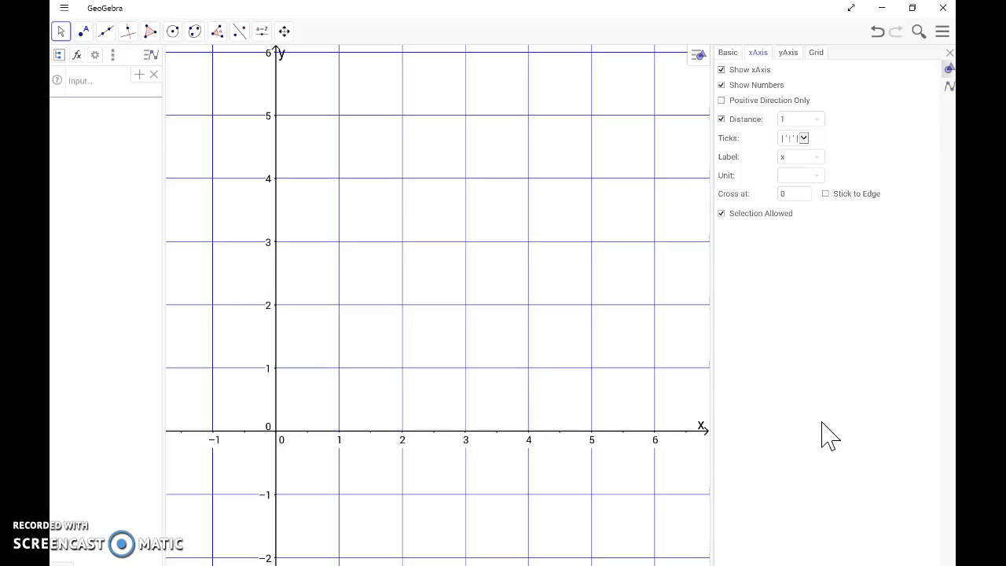
# - Set the y-axis ticks to the alternating long and short style and try its positive-direction-only option, leaving it off
pyautogui.click(788, 52)
pyautogui.click(803, 139)
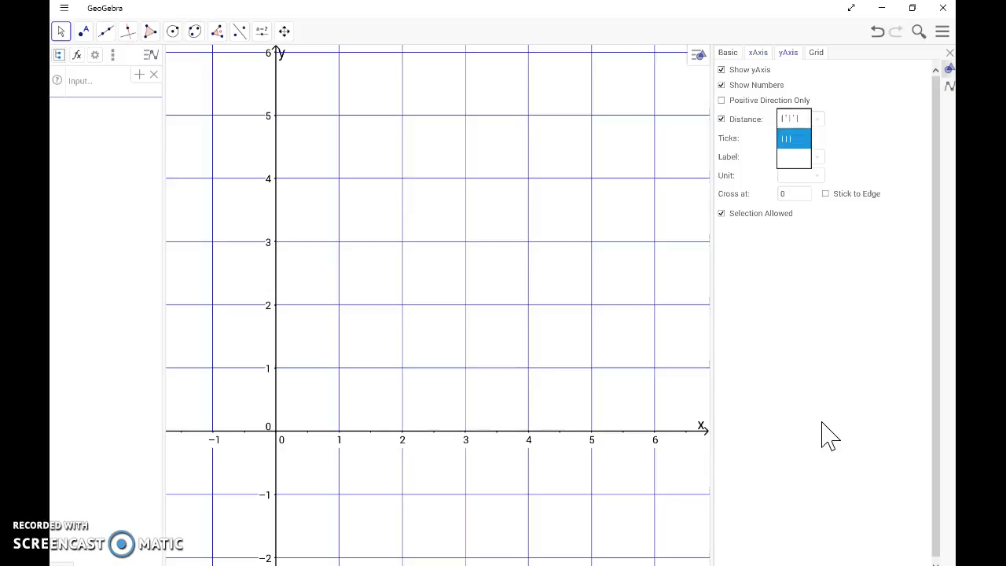
pyautogui.click(792, 123)
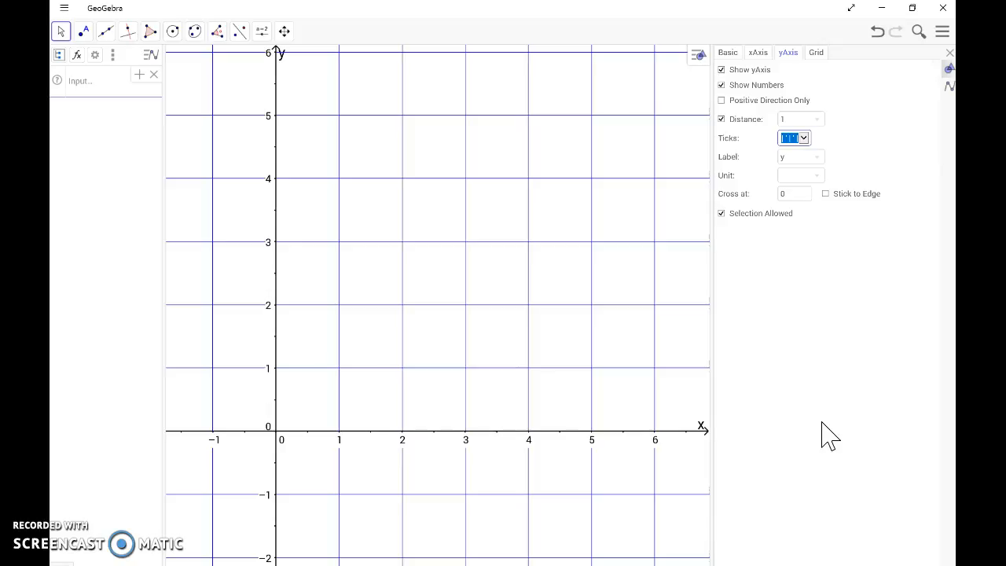
pyautogui.click(722, 100)
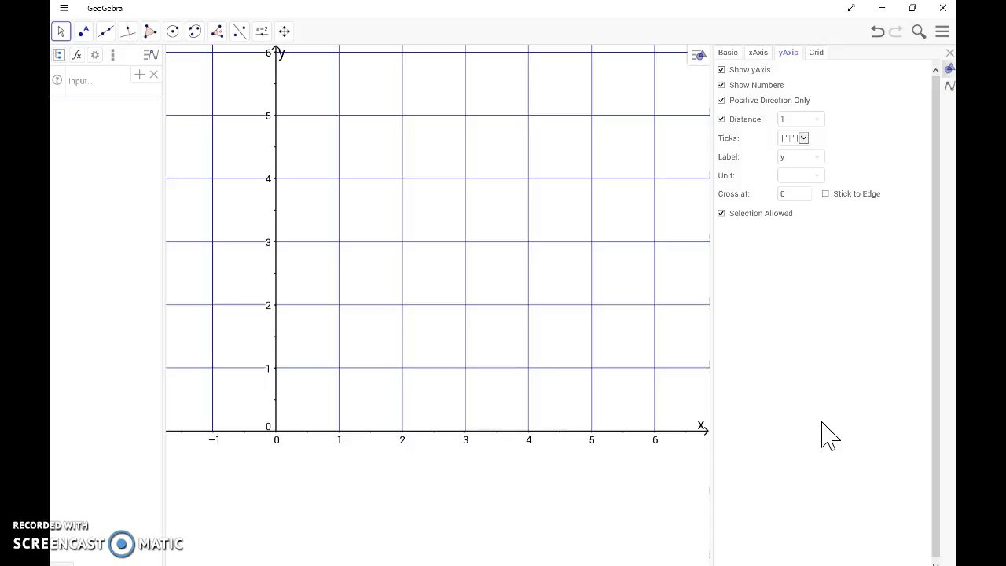
pyautogui.press('space')
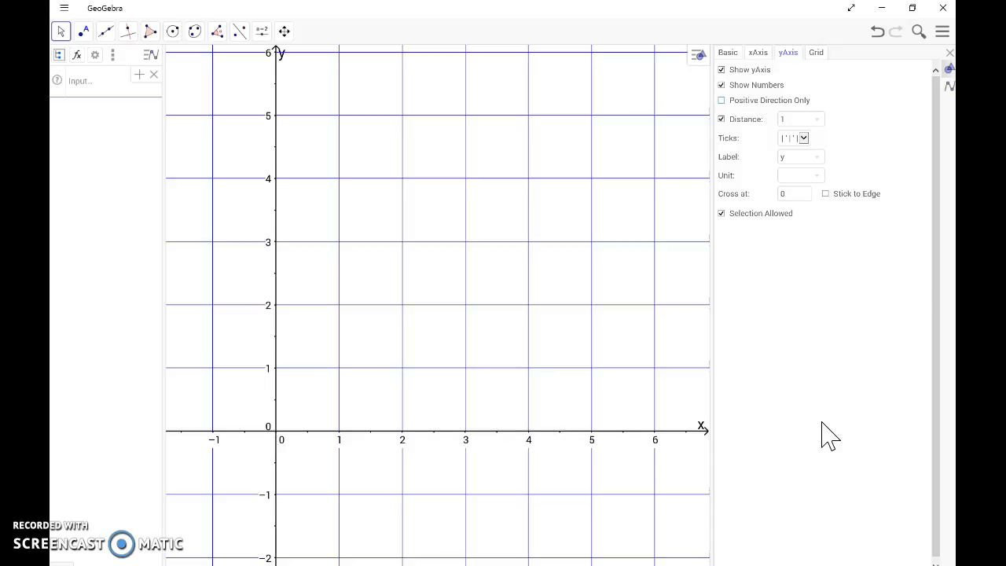
# - Try the isometric grid type and the polar grid type on the graphics view
pyautogui.press('Return')
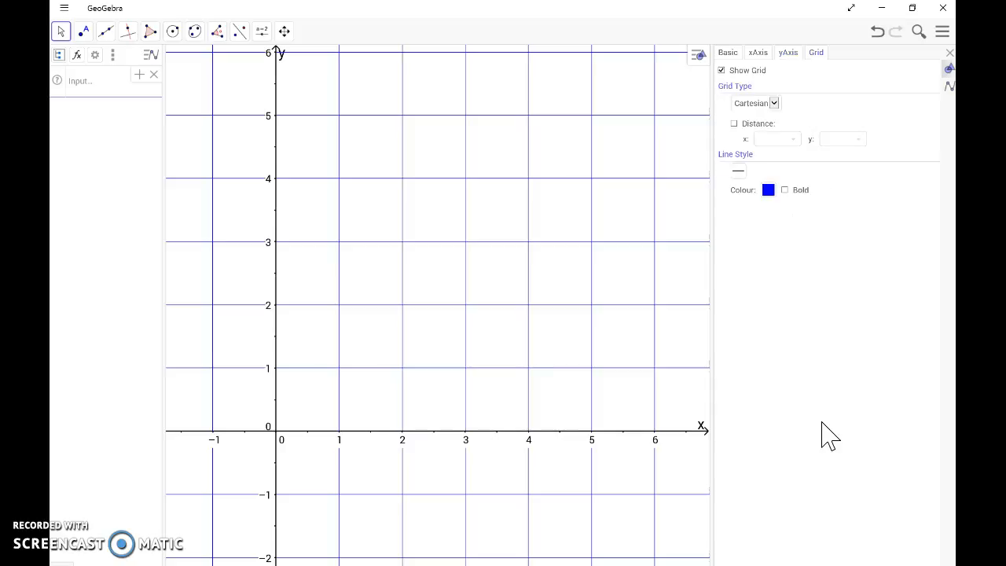
pyautogui.press('space')
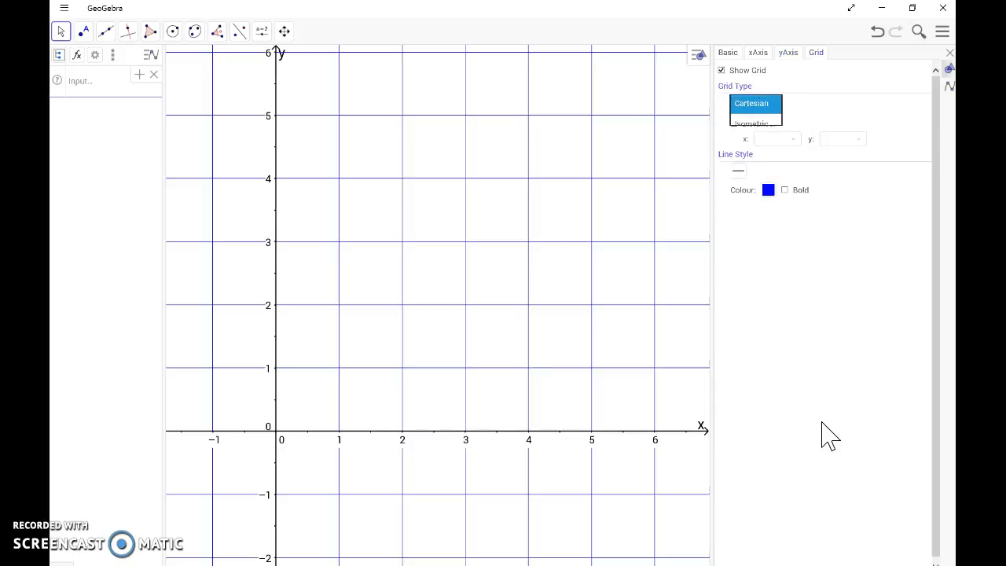
pyautogui.press('Down')
pyautogui.press('Return')
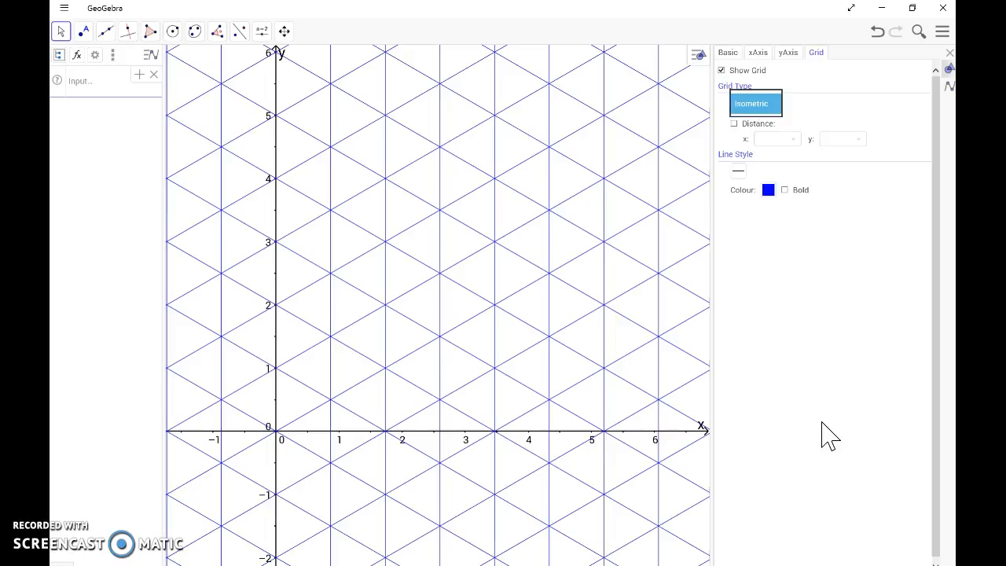
pyautogui.hotkey('alt', 'Down')
pyautogui.press('Down')
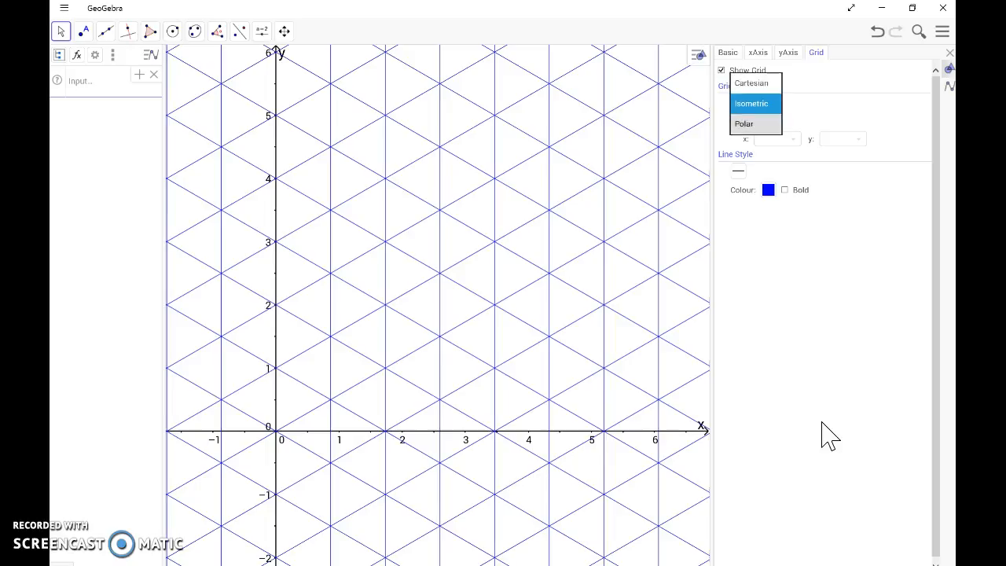
pyautogui.press('Return')
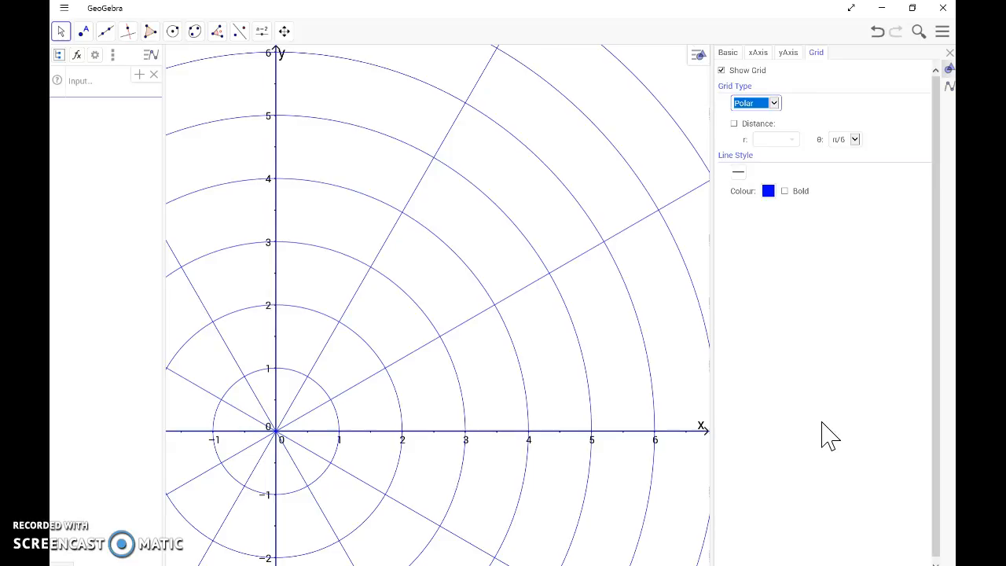
# - Return the grid type to Cartesian and close the graphics view settings
pyautogui.hotkey('alt', 'Down')
pyautogui.press('Up')
pyautogui.press('Return')
pyautogui.press('Up')
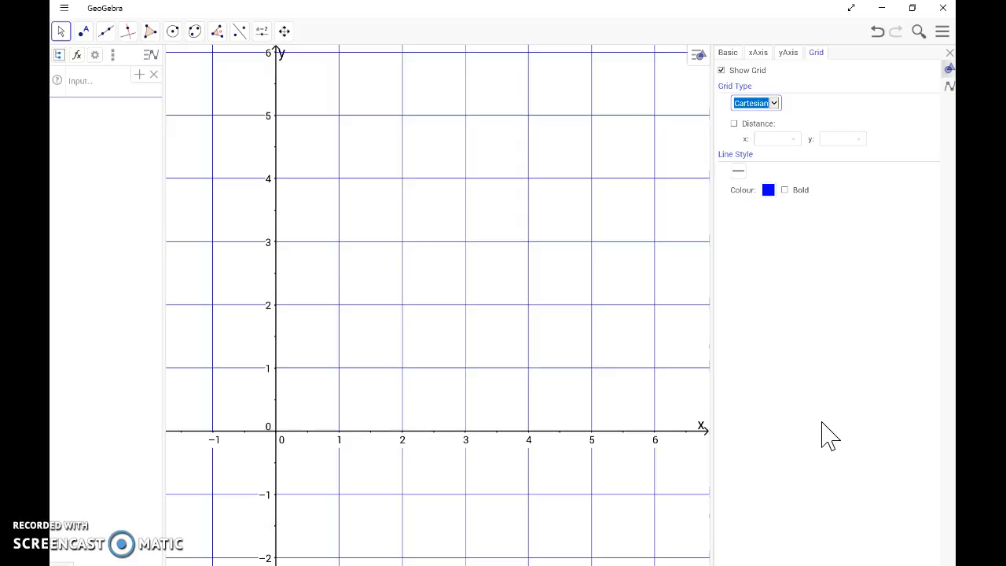
pyautogui.press('Escape')
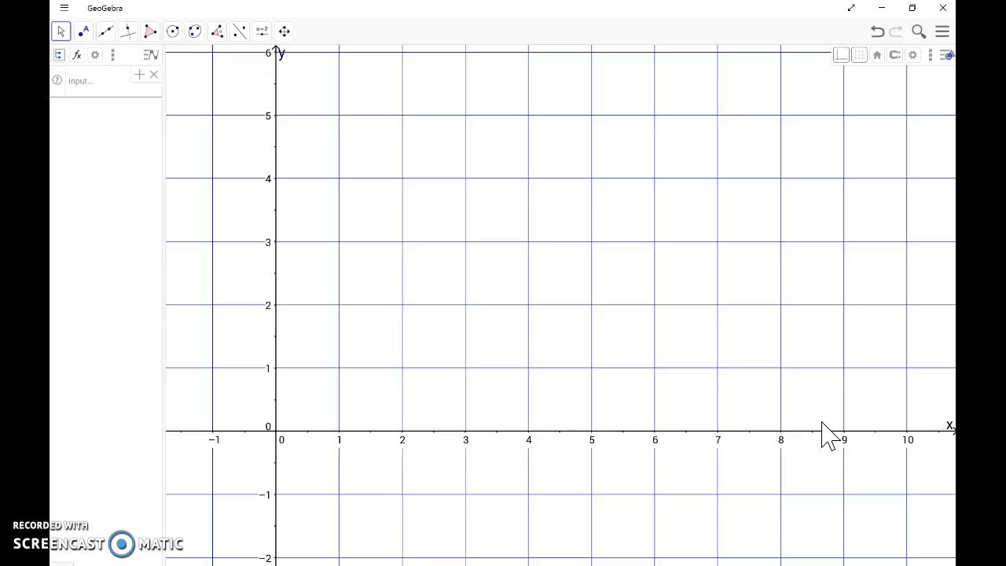
# - Add a point at (4, 2) through the algebra input
pyautogui.press('Return')
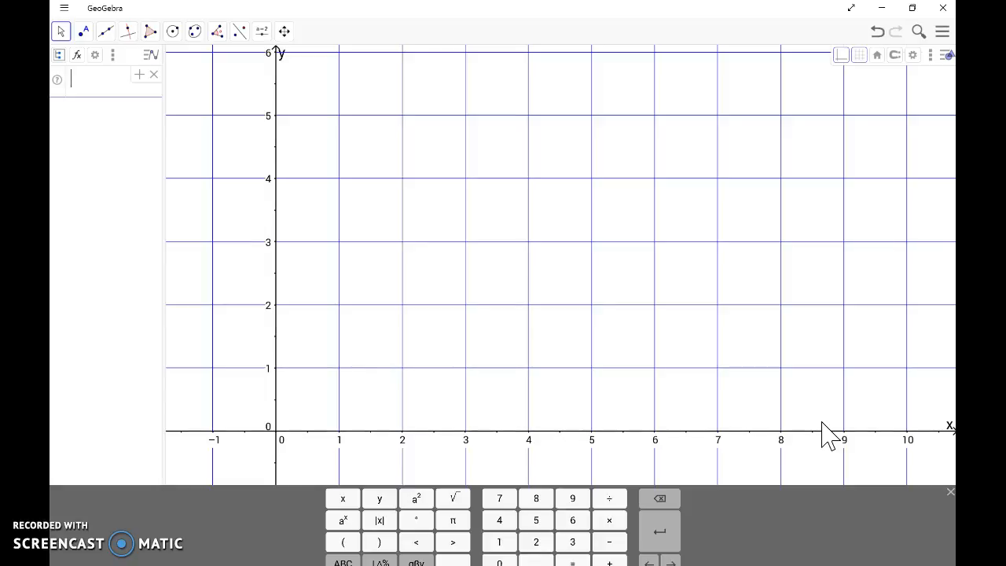
pyautogui.write('(4,2')
pyautogui.press('Return')
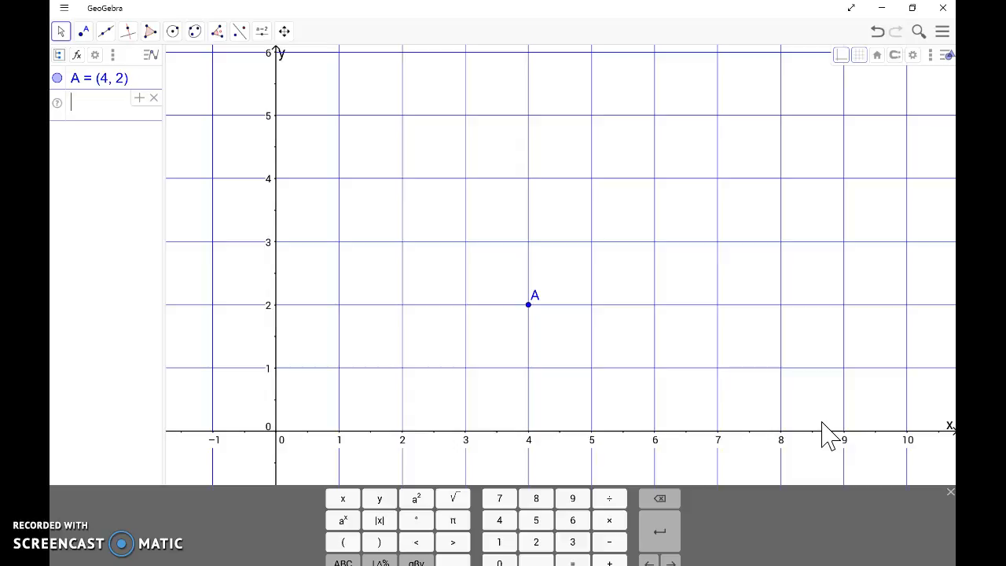
# - Rename the point at (4, 2) as POINT in its object properties
pyautogui.click(527, 306)
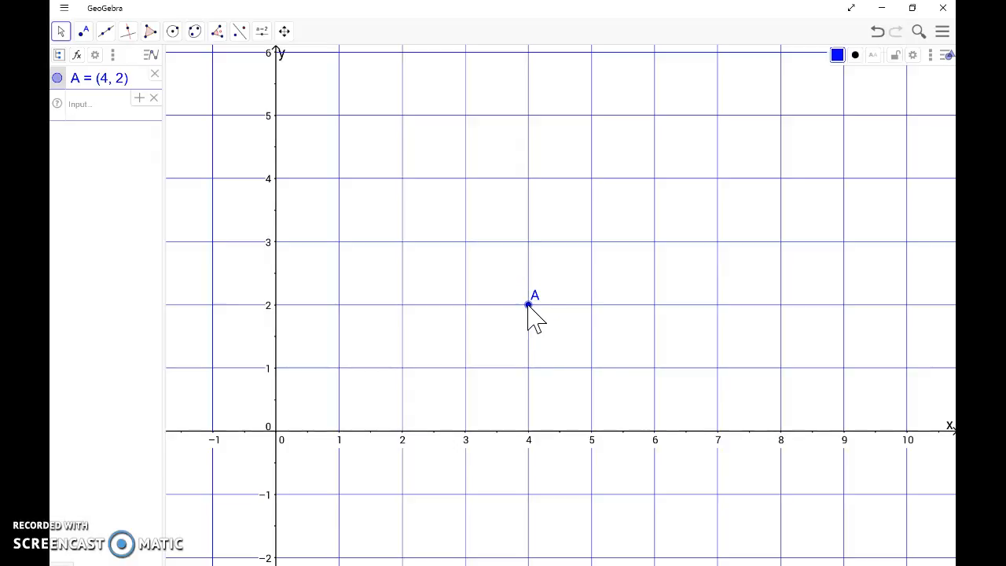
pyautogui.rightClick(529, 307)
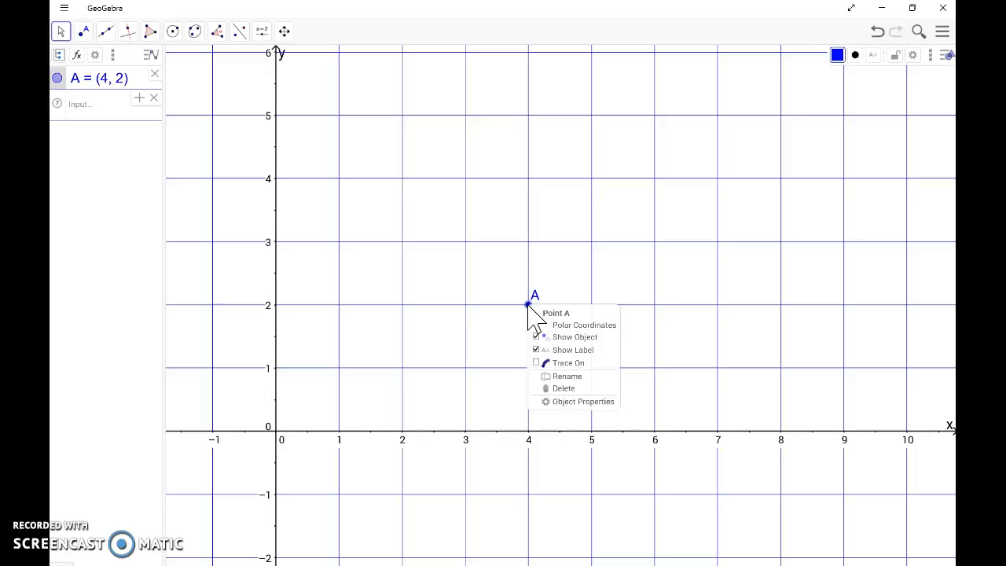
pyautogui.click(588, 401)
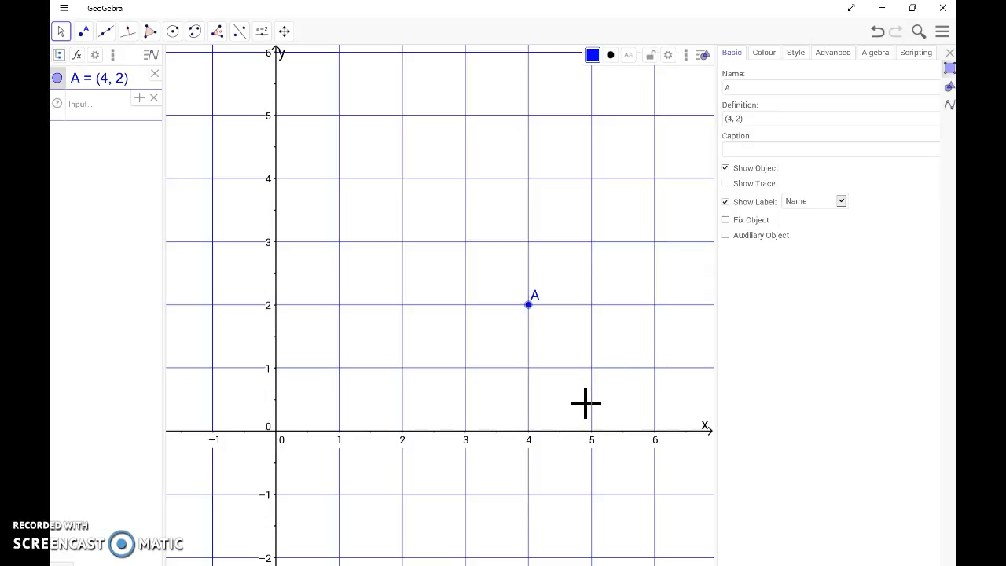
pyautogui.click(741, 88)
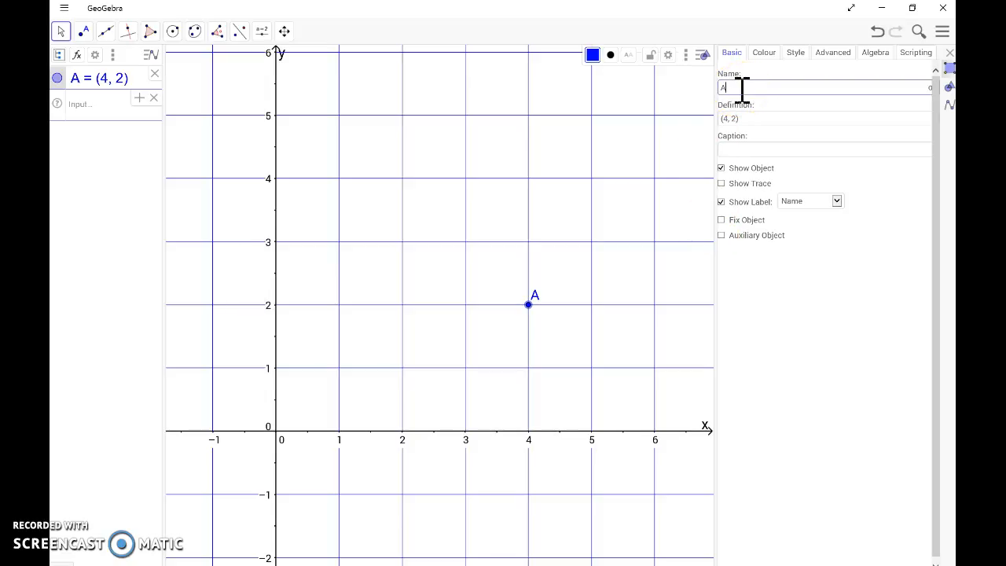
pyautogui.press('BackSpace')
pyautogui.write('POINT')
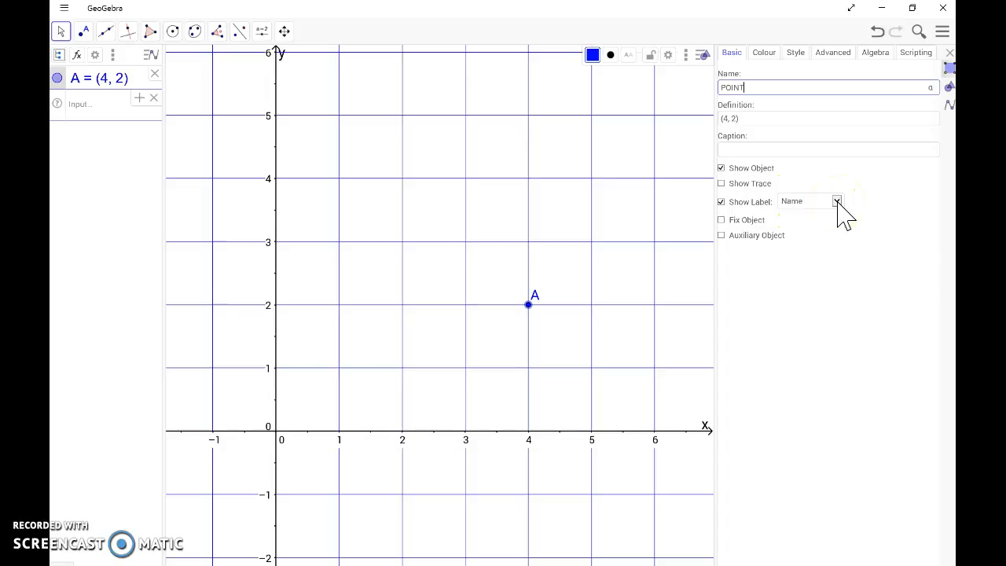
pyautogui.press('Return')
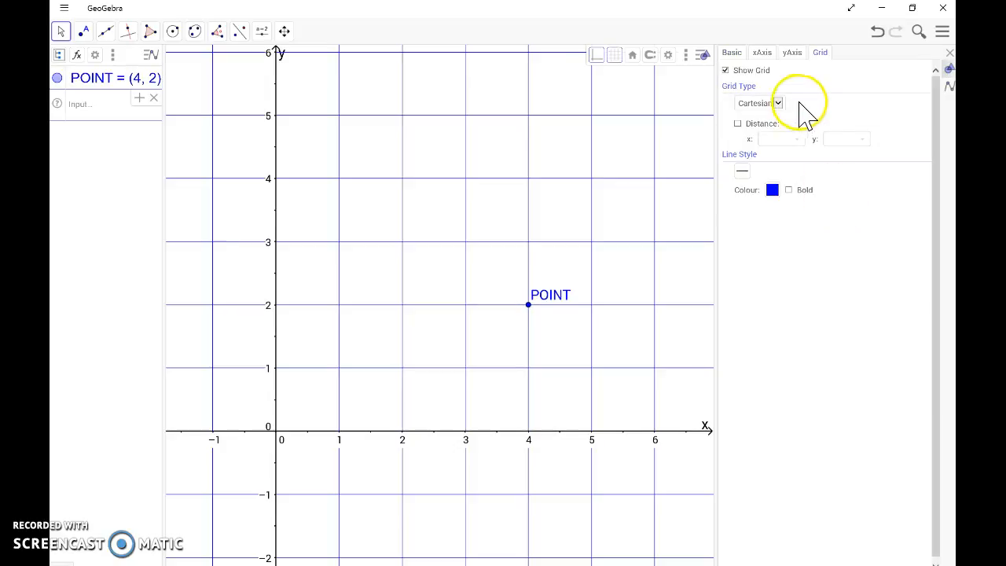
# - Set the label of the point at (4, 2) to show its name and value
pyautogui.rightClick(530, 306)
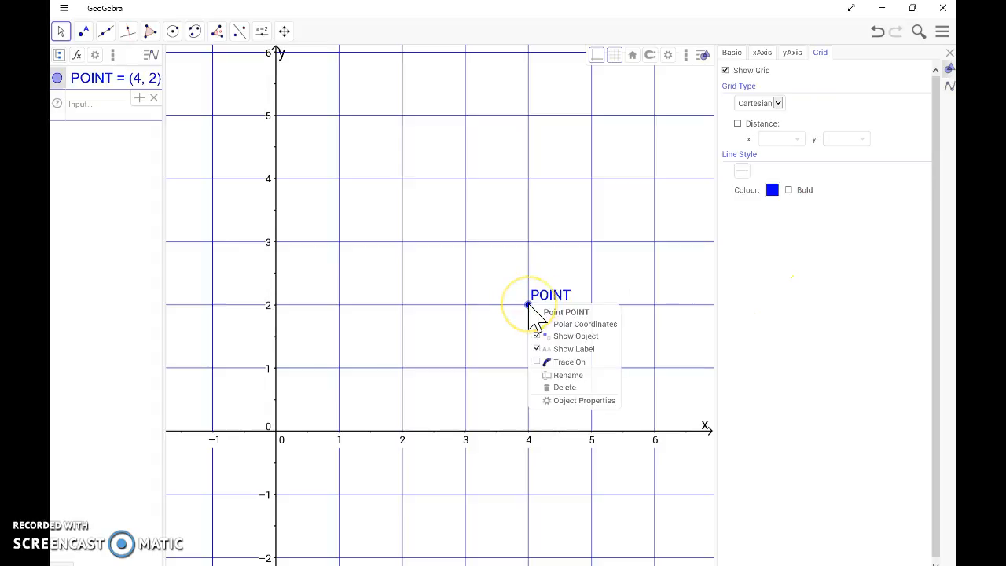
pyautogui.click(557, 401)
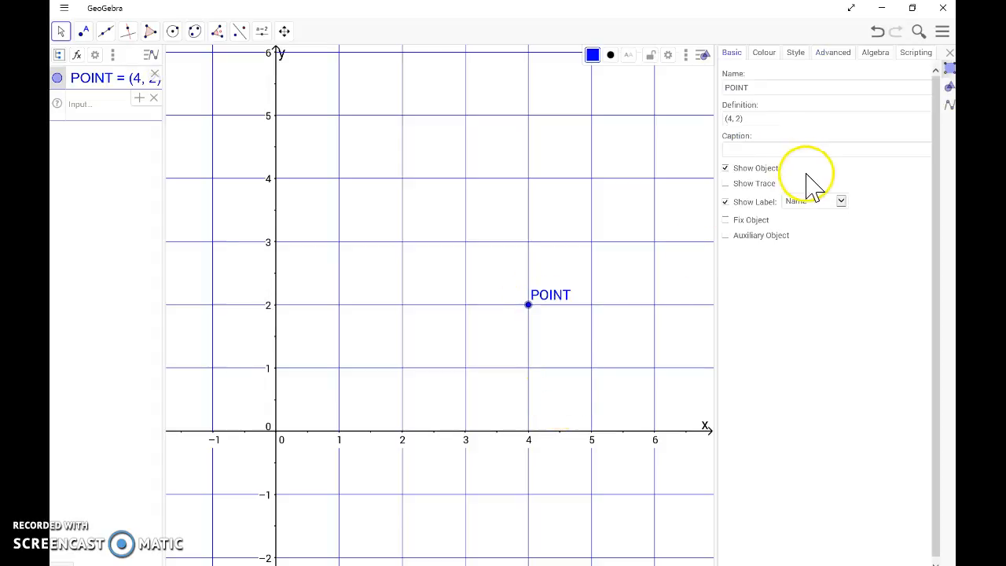
pyautogui.click(841, 202)
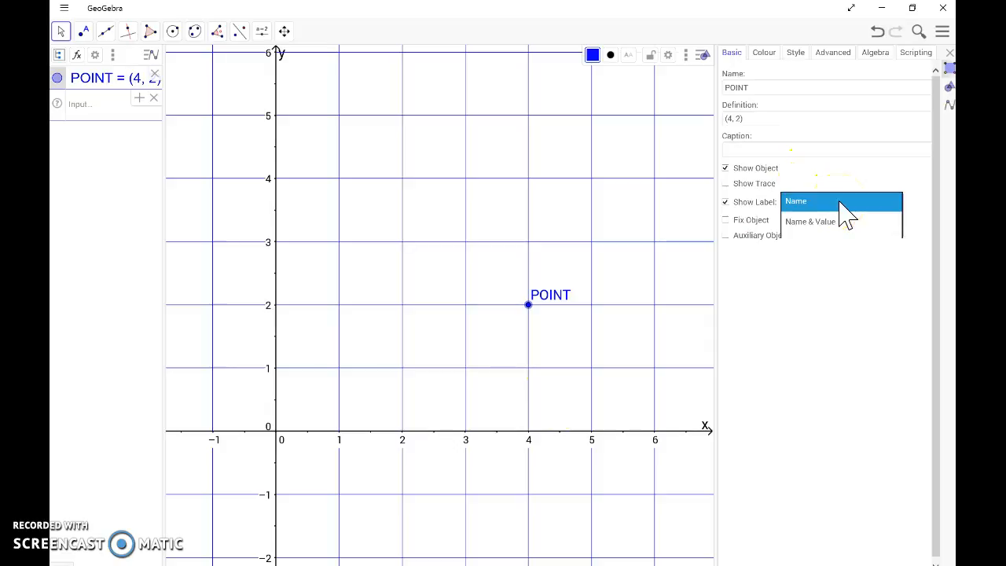
pyautogui.click(833, 222)
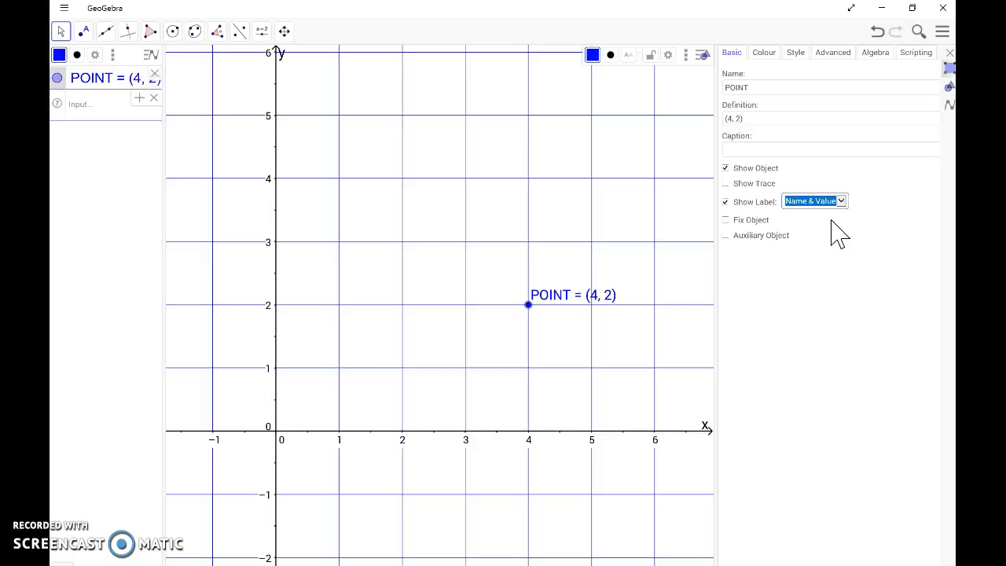
# - Rename the point at (4, 2) as A
pyautogui.click(755, 88)
pyautogui.doubleClick(738, 88)
pyautogui.write('A')
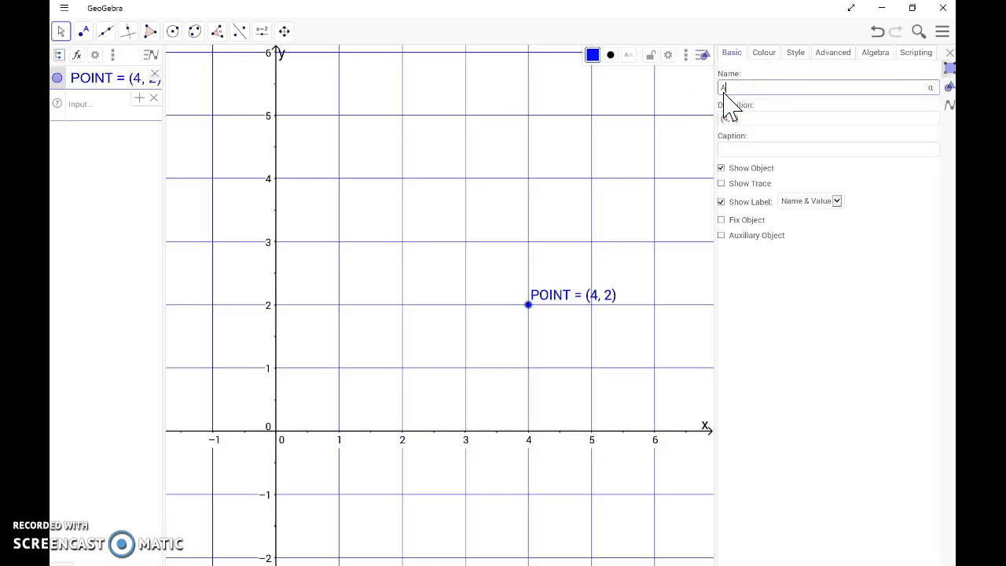
pyautogui.press('Return')
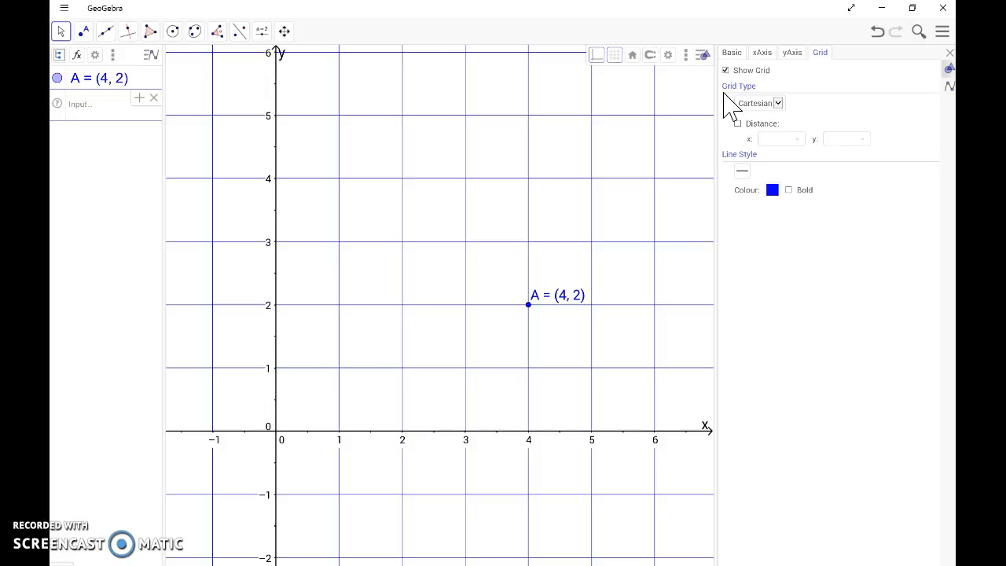
# - Place a point at (2, 4) on the graph with the Point tool and set its label to Name & Value
pyautogui.click(90, 35)
pyautogui.click(88, 35)
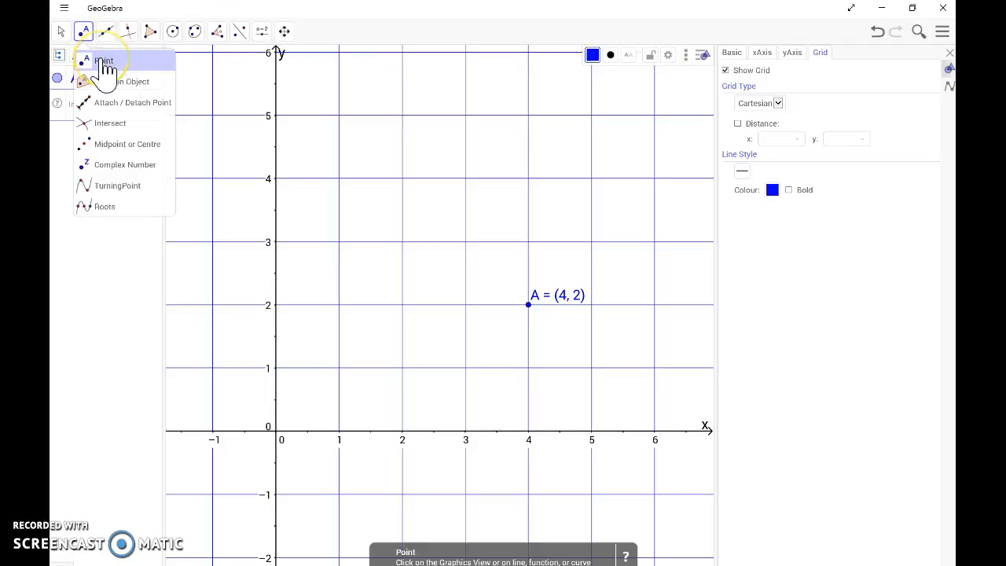
pyautogui.click(105, 63)
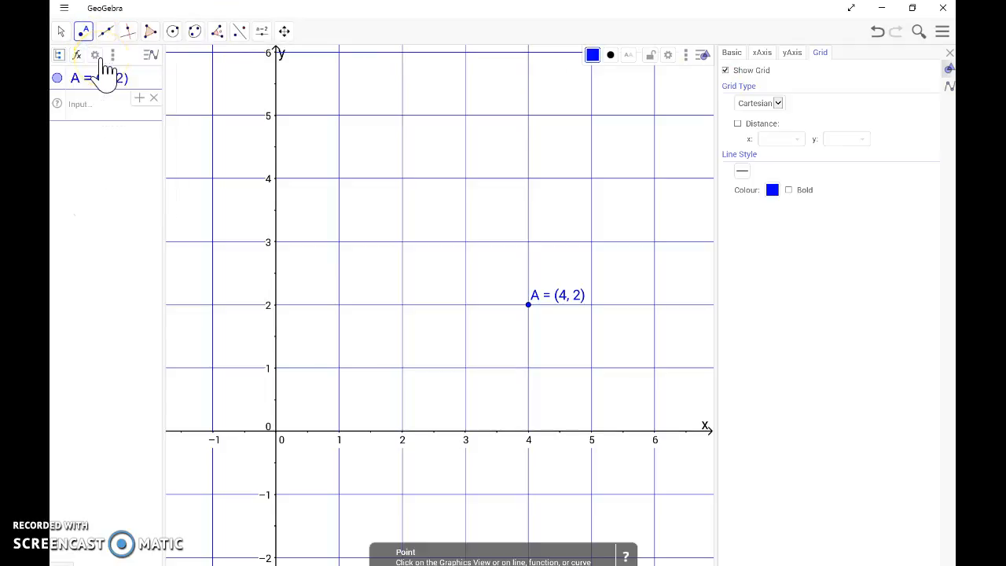
pyautogui.click(402, 180)
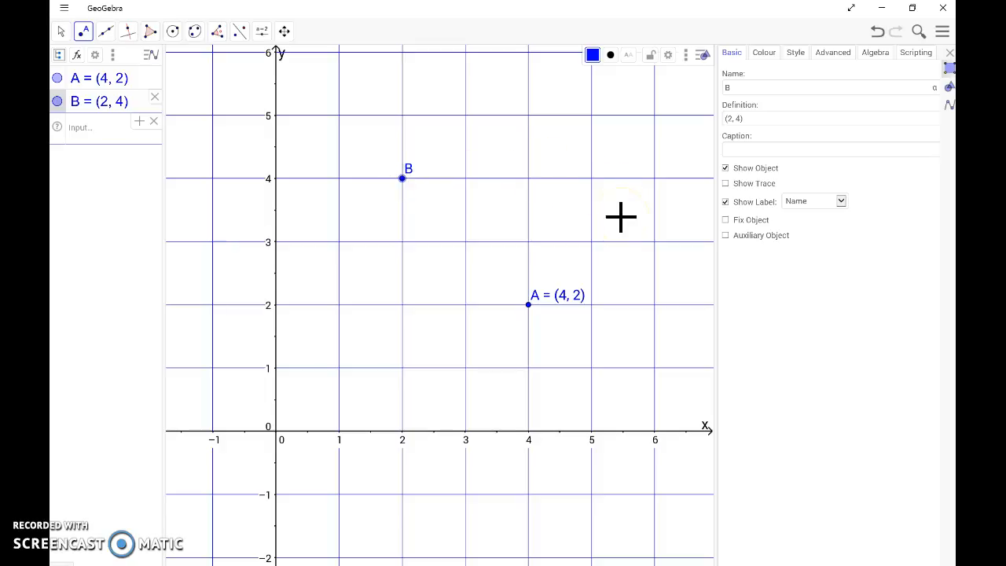
pyautogui.click(842, 202)
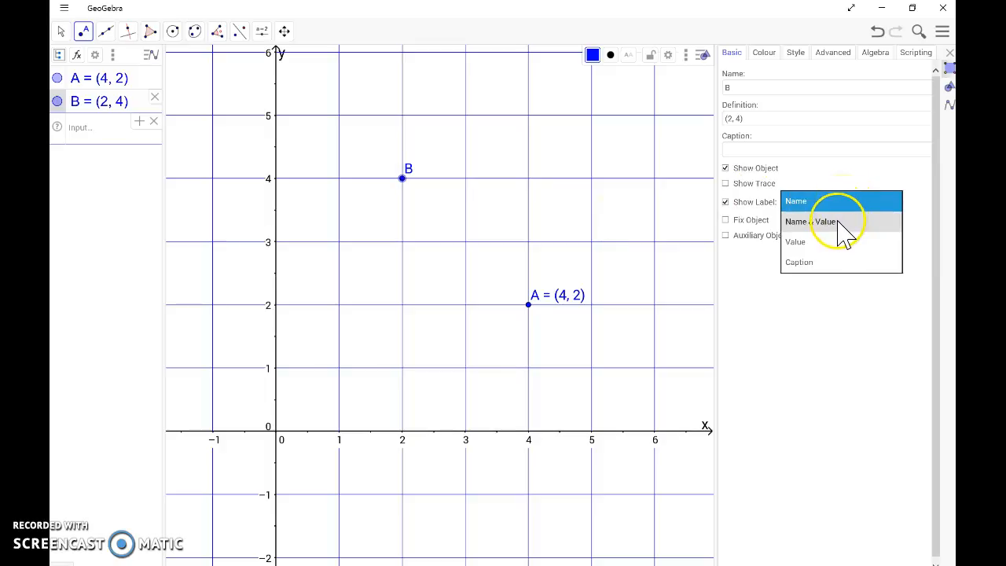
pyautogui.click(845, 223)
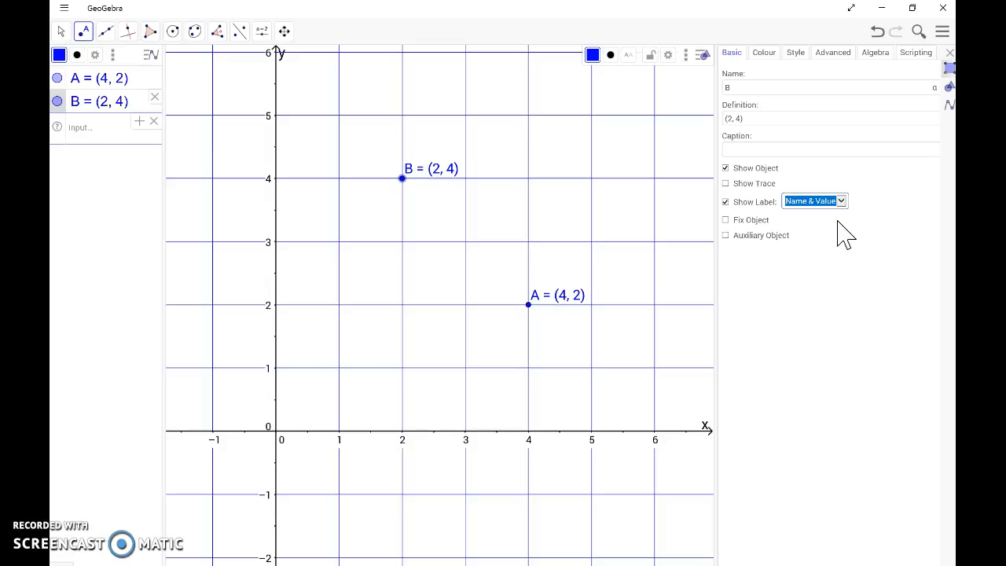
# - Add a point at (2, 2) through the algebra input
pyautogui.click(69, 126)
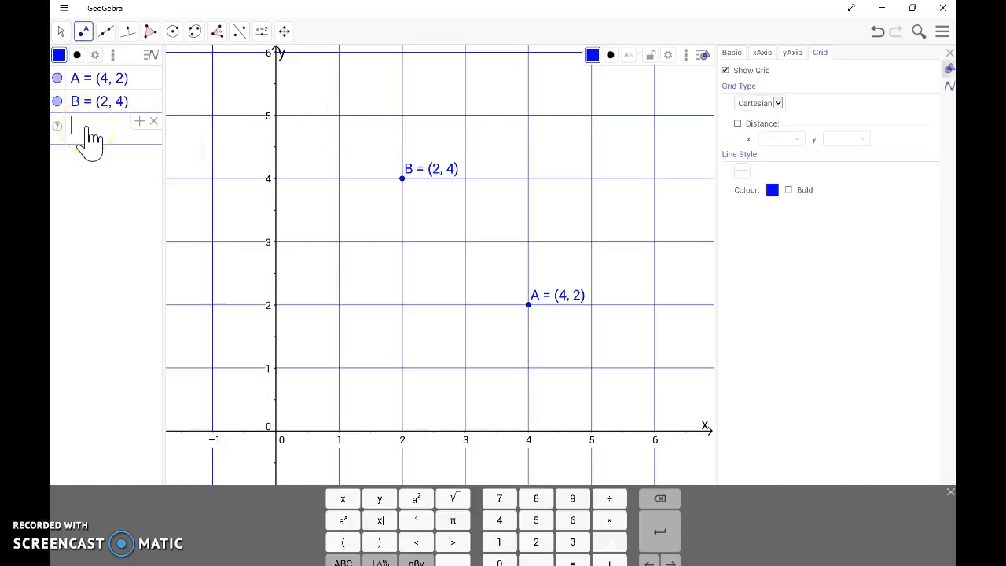
pyautogui.write('(')
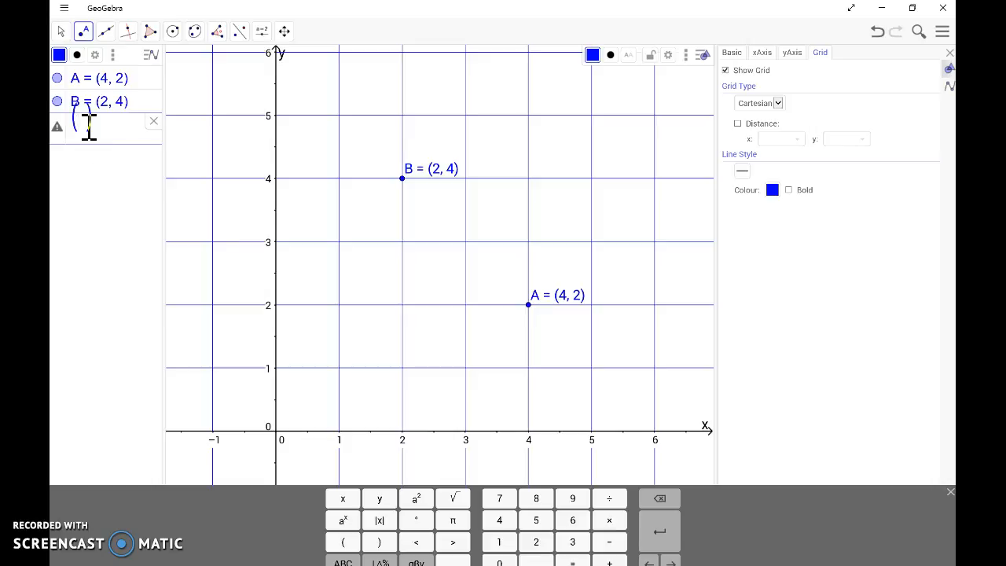
pyautogui.write('2,2')
pyautogui.press('Return')
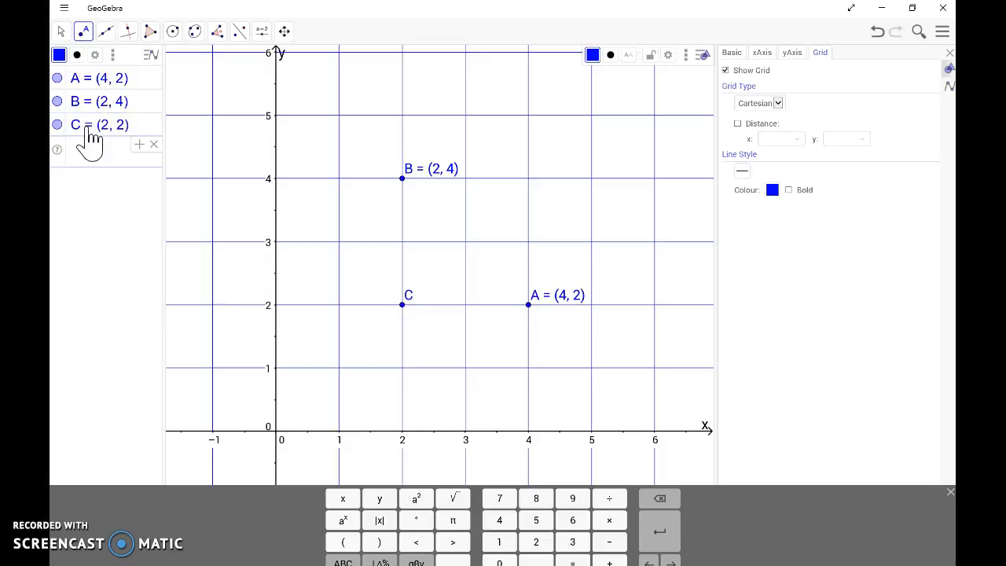
# - Hide the label of the point at (2, 2) through its object properties
pyautogui.click(391, 304)
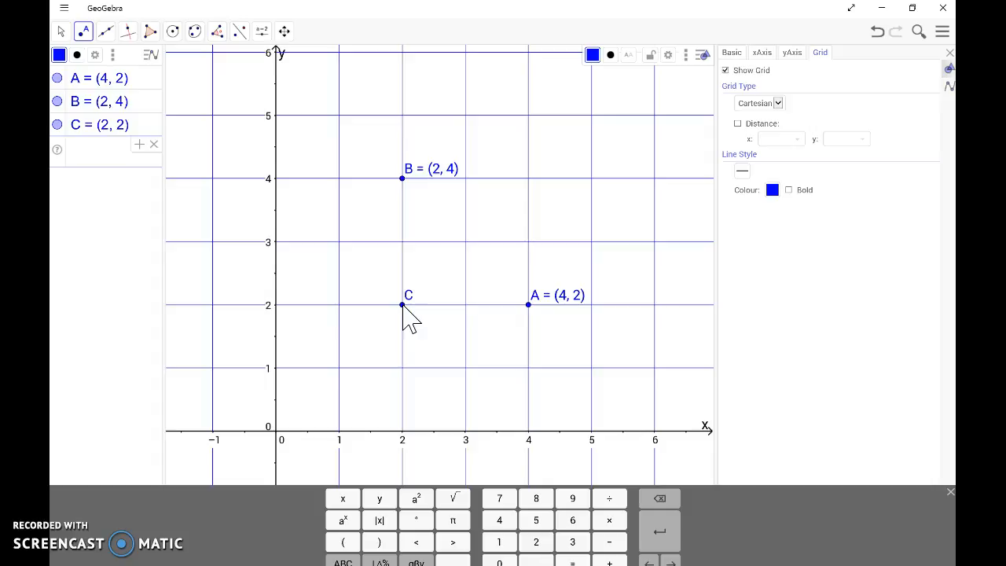
pyautogui.rightClick(401, 306)
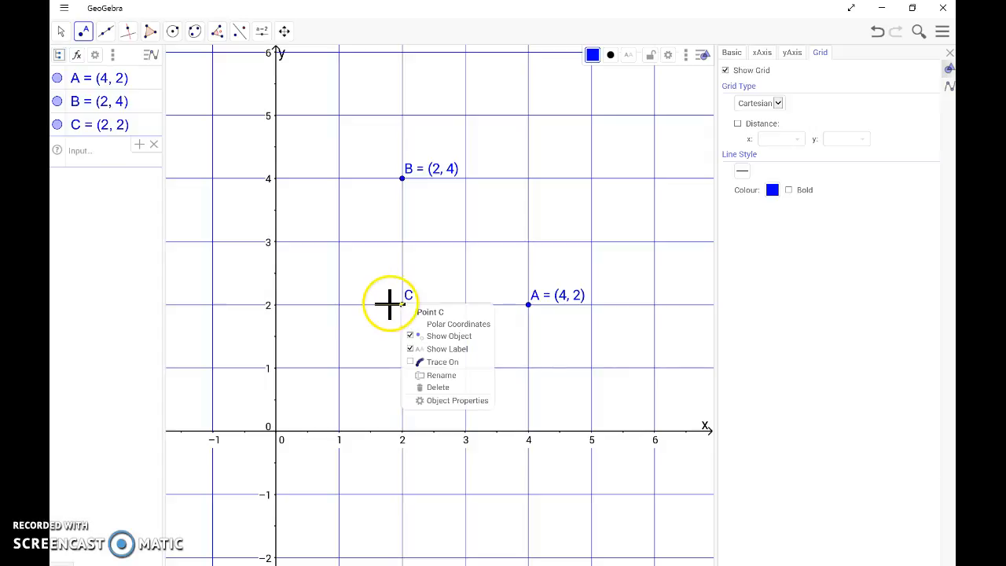
pyautogui.click(445, 401)
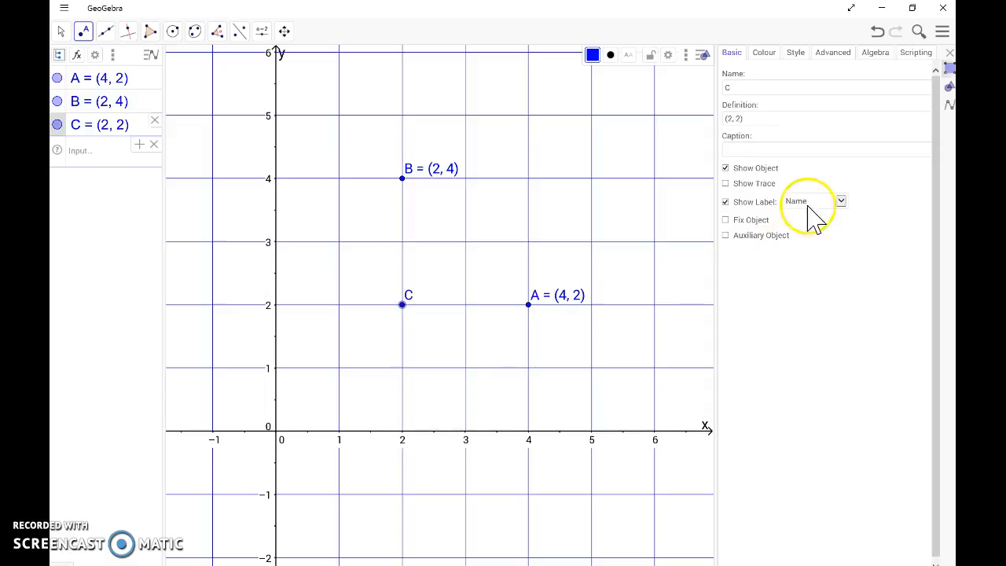
pyautogui.click(840, 201)
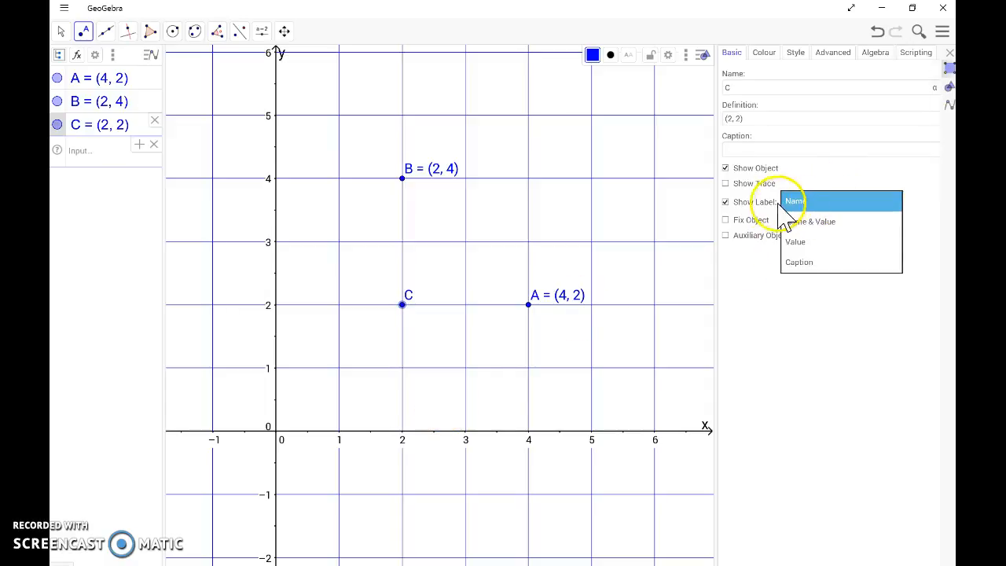
pyautogui.click(726, 202)
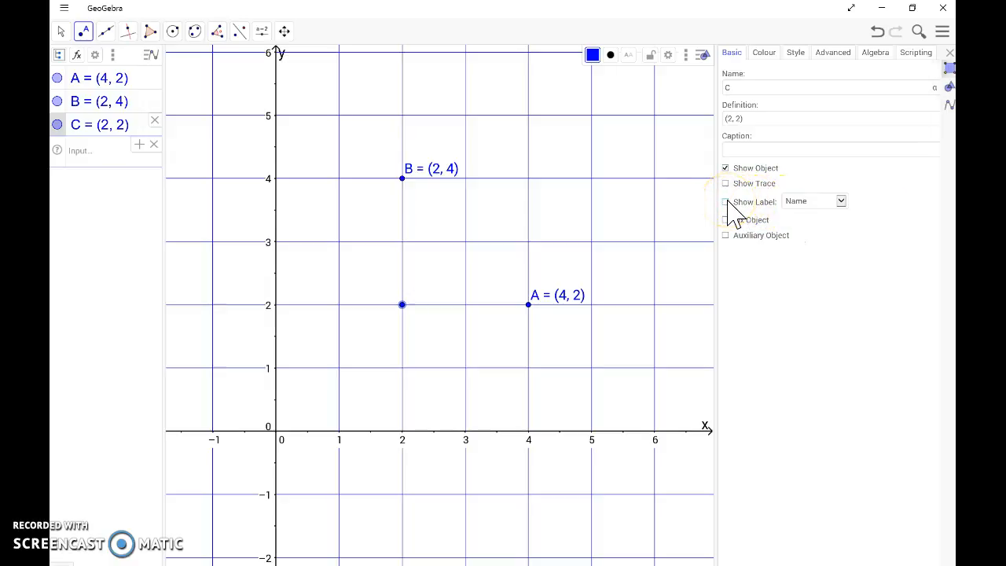
# - Draw an interval between two points from point B at (2, 4) to point A at (4, 2)
pyautogui.click(108, 32)
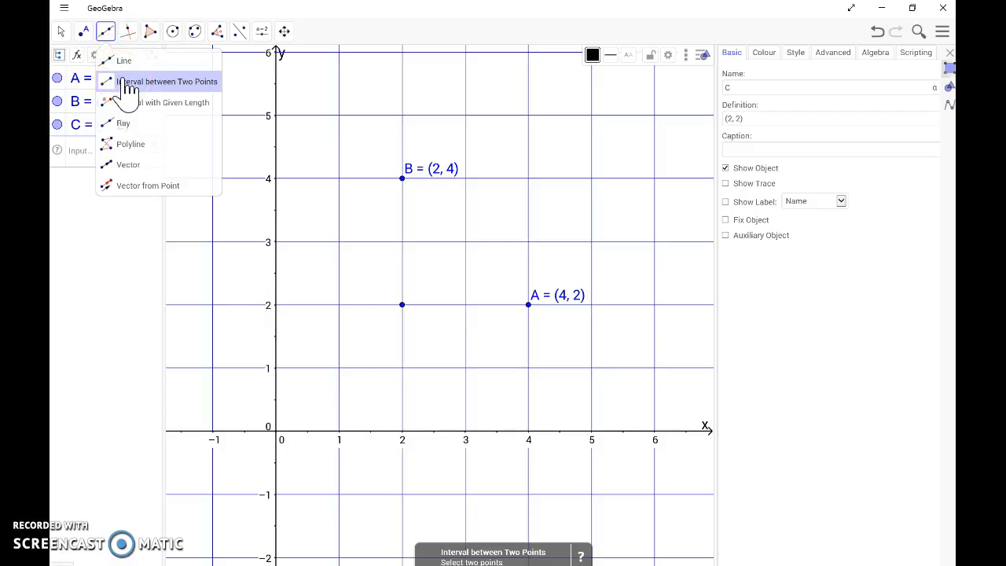
pyautogui.click(126, 82)
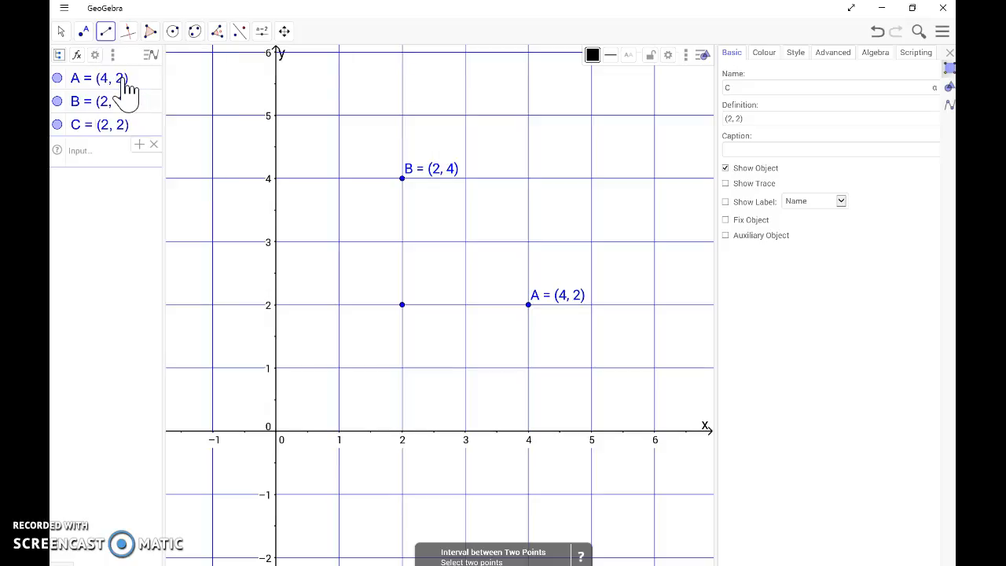
pyautogui.click(401, 179)
pyautogui.click(401, 178)
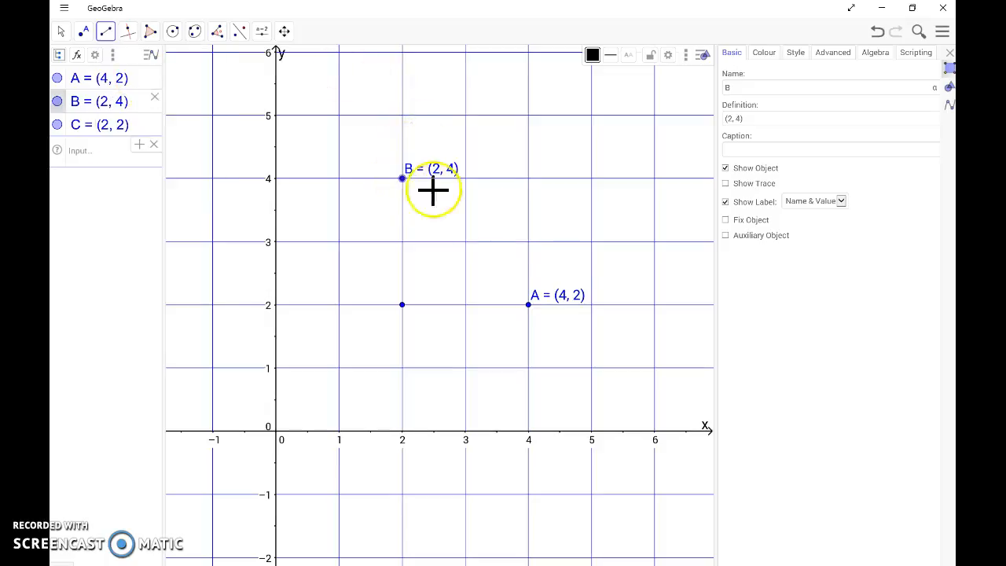
pyautogui.click(528, 305)
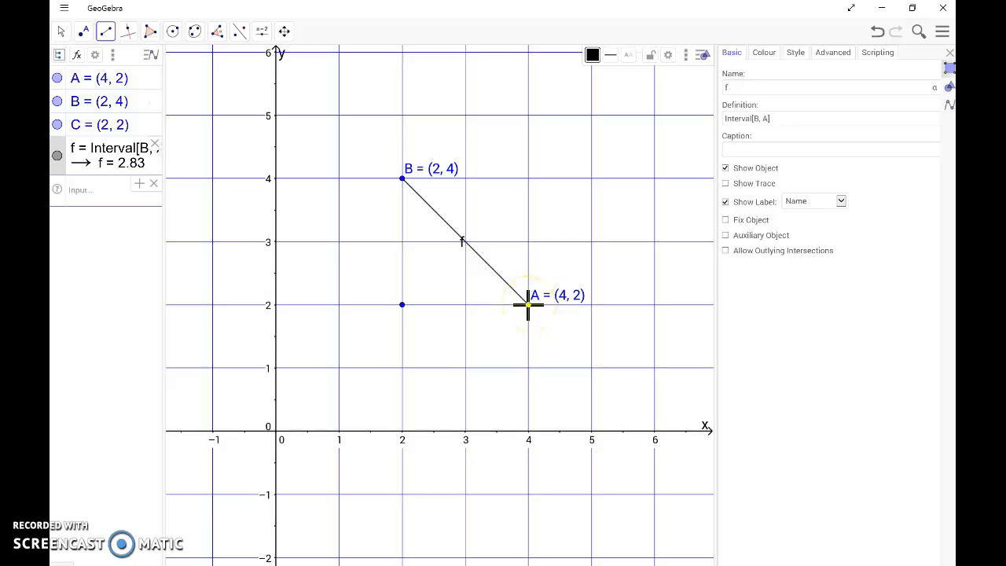
# - Hide the label of the interval joining B and A through its object properties
pyautogui.rightClick(470, 252)
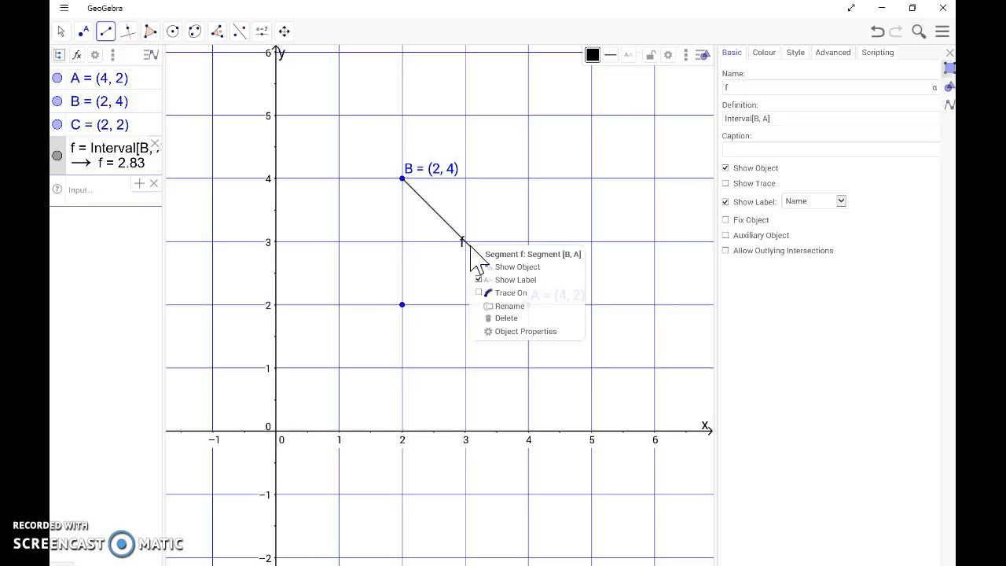
pyautogui.click(522, 335)
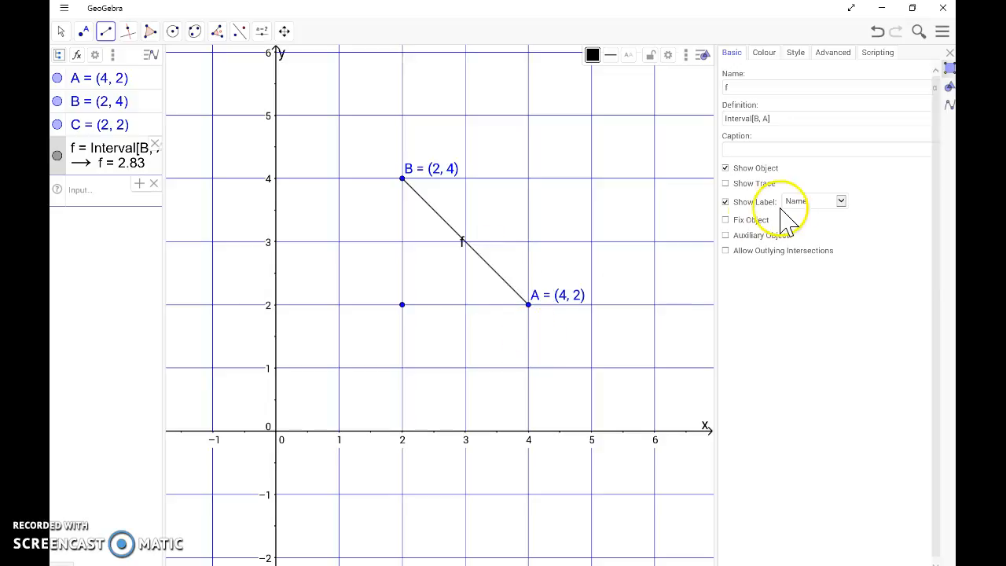
pyautogui.click(726, 202)
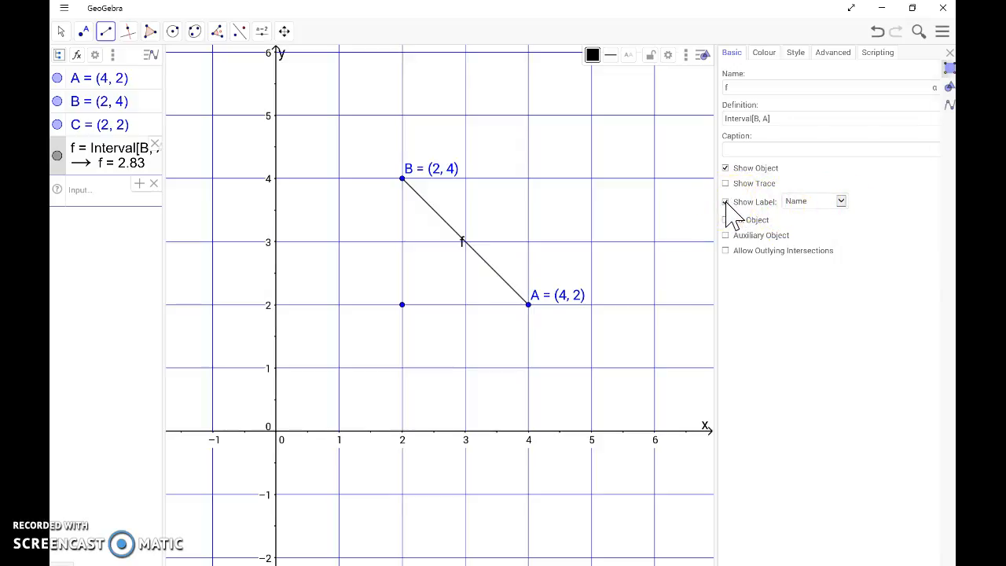
pyautogui.click(633, 233)
# - Draw an interval from point B to the unlabelled point at (2, 2) and hide the interval's label
pyautogui.click(106, 31)
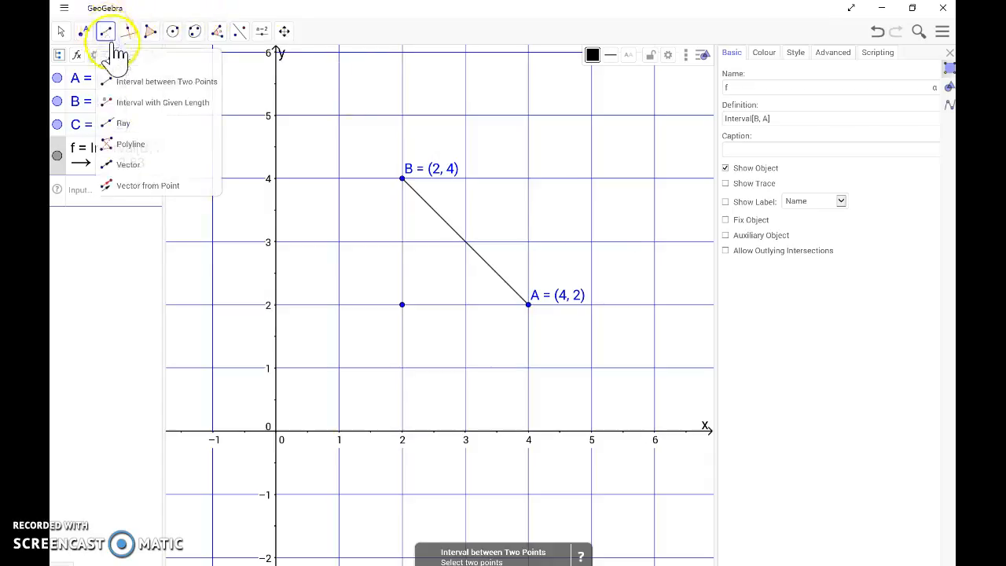
pyautogui.click(135, 85)
pyautogui.click(402, 178)
pyautogui.click(402, 304)
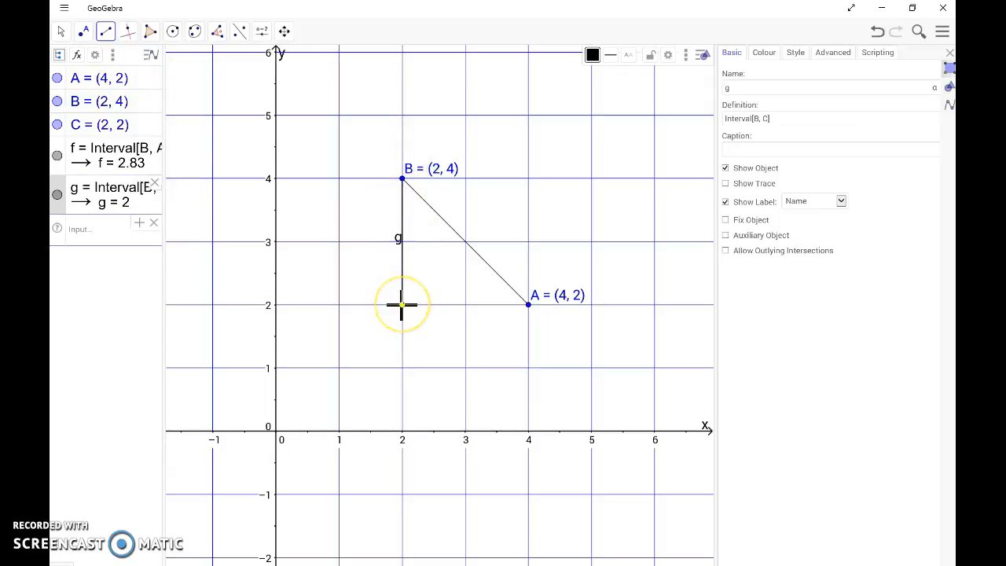
pyautogui.click(727, 202)
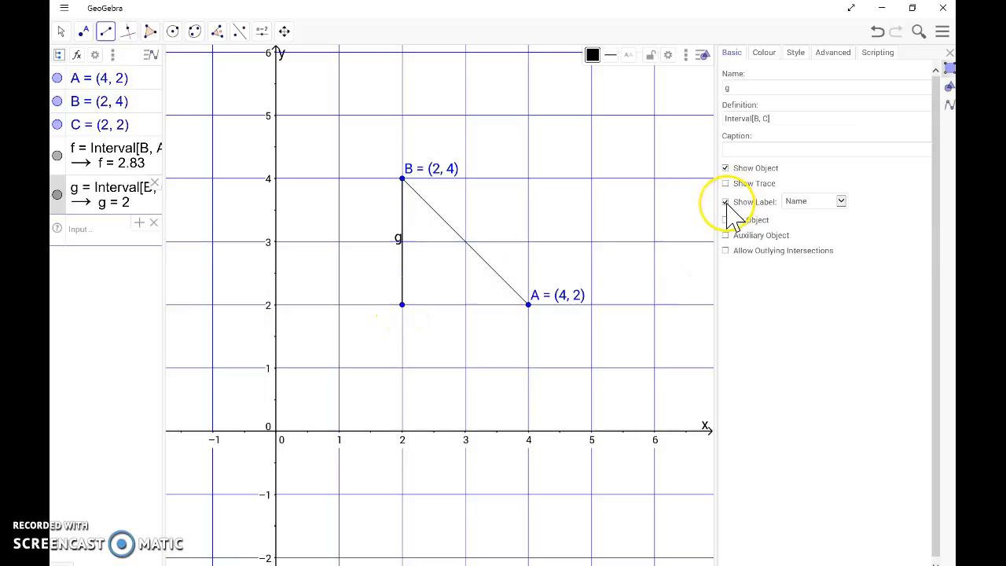
# - Draw an interval from the point at (2, 2) to point A and hide the interval's label
pyautogui.click(110, 36)
pyautogui.click(127, 31)
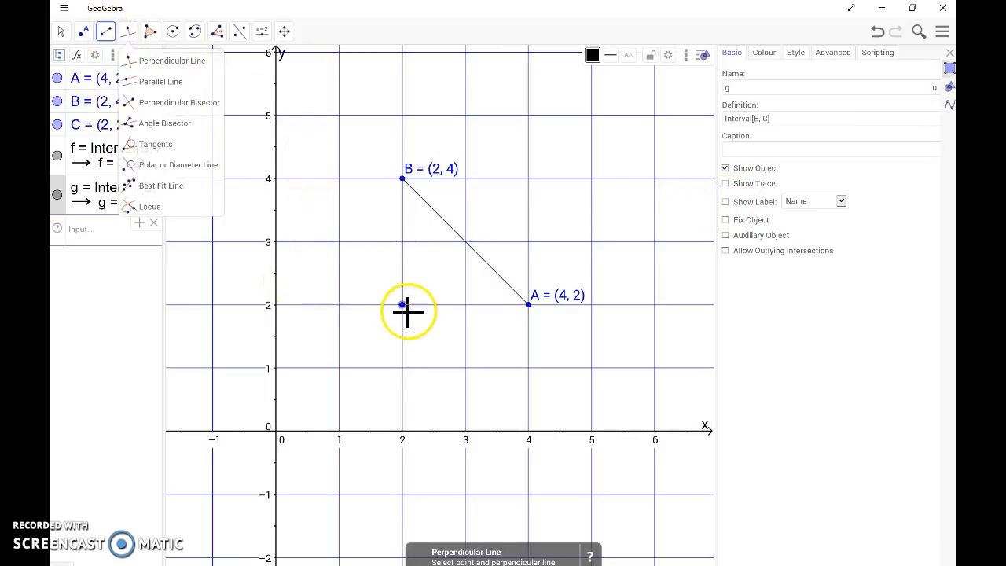
pyautogui.click(402, 305)
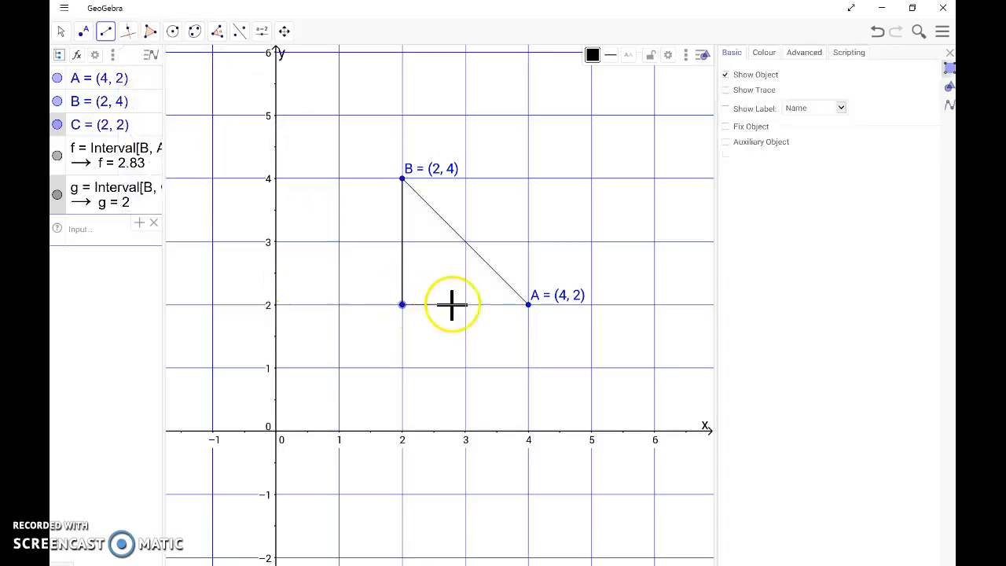
pyautogui.click(529, 314)
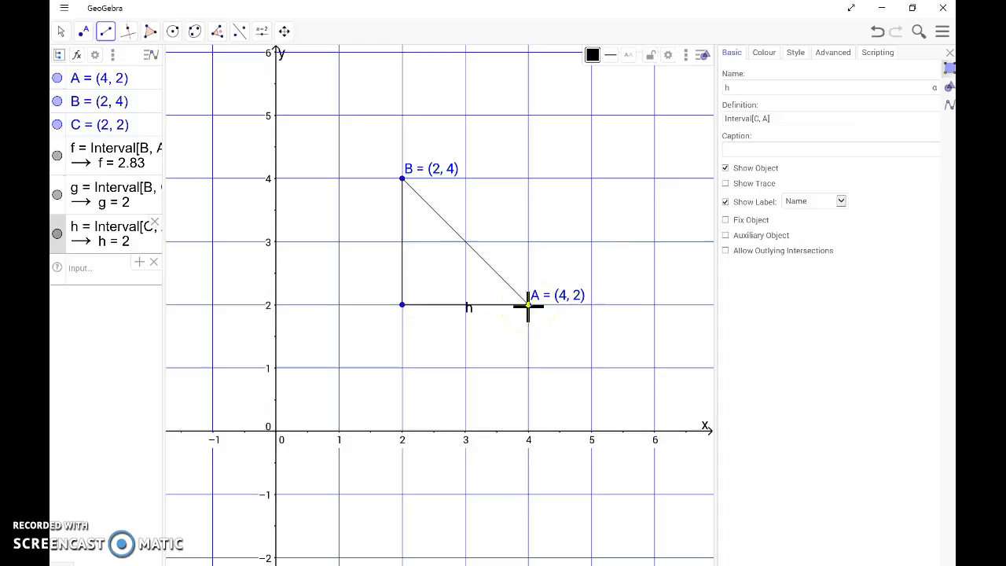
pyautogui.click(726, 202)
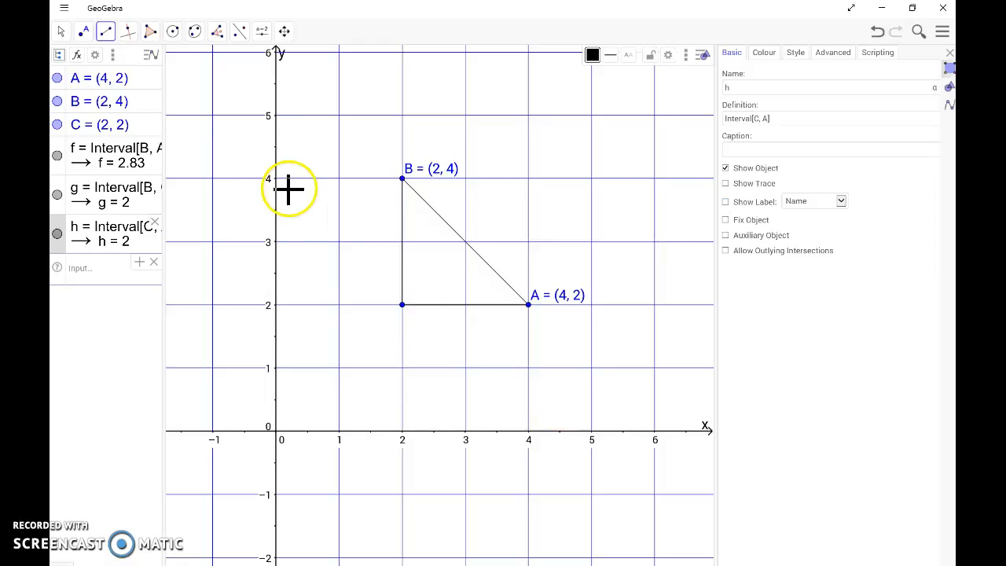
# - Mark the angle at (2, 2) with the Angle tool, using B, the point at (2, 2) and A in that order
pyautogui.click(223, 37)
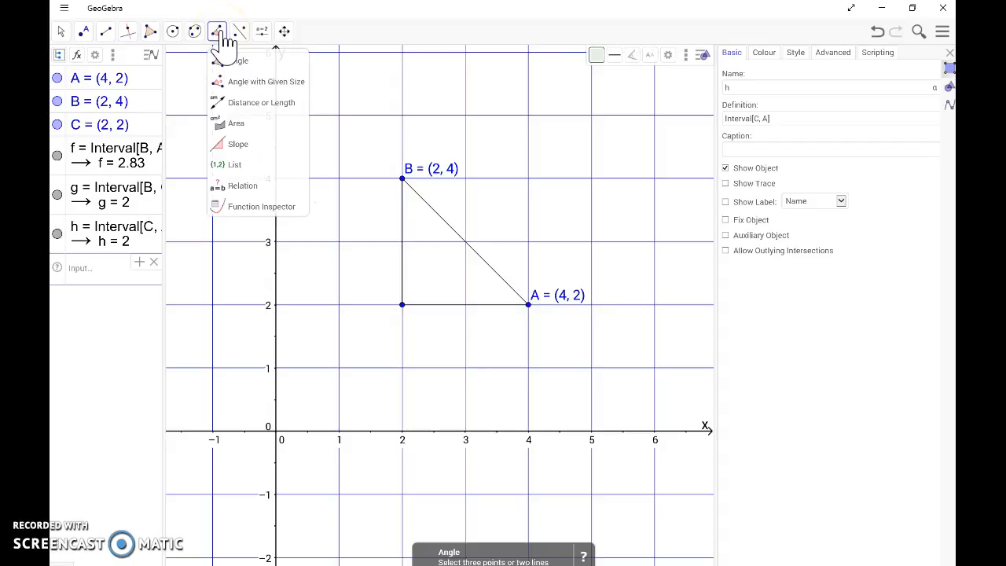
pyautogui.click(233, 61)
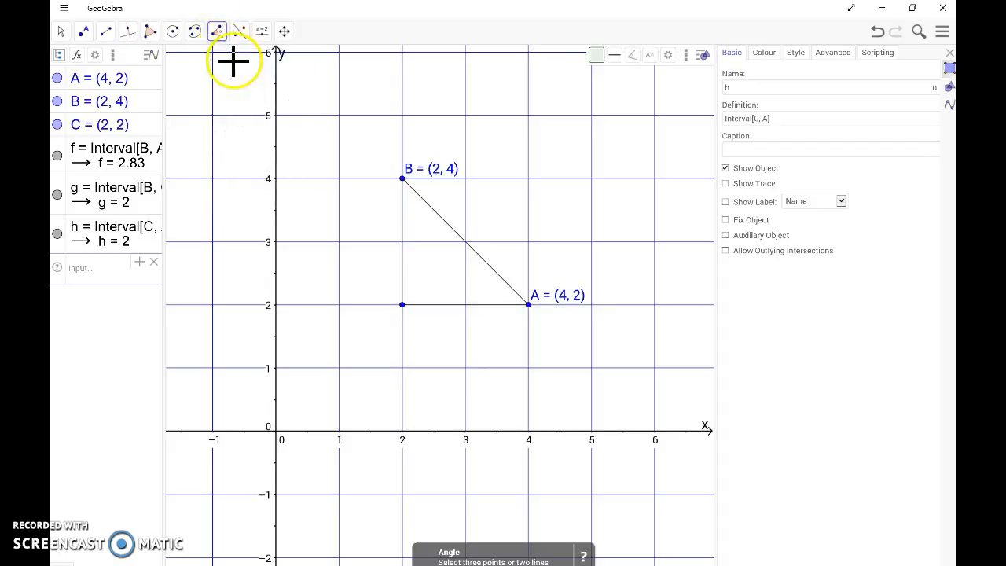
pyautogui.click(401, 179)
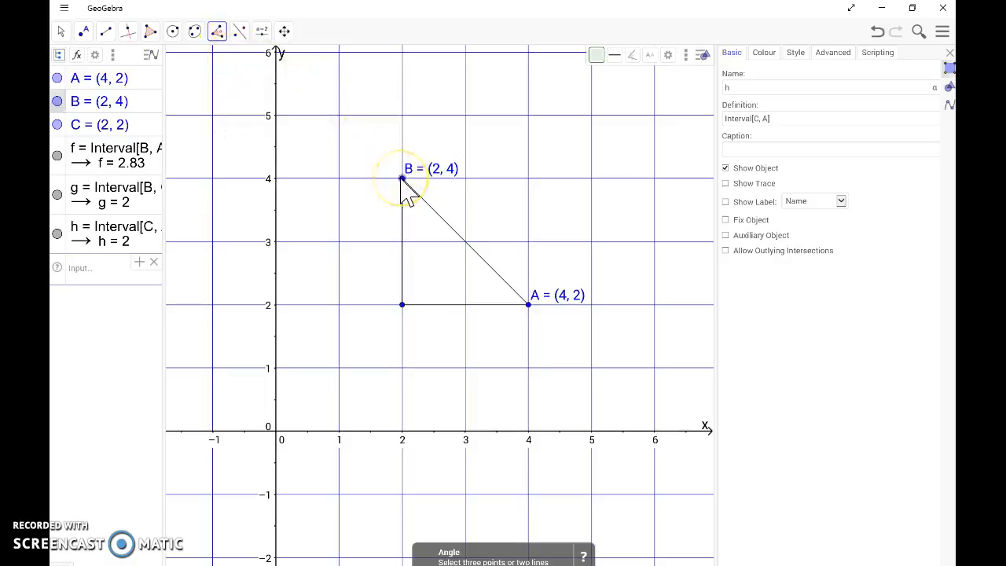
pyautogui.click(402, 305)
pyautogui.click(528, 305)
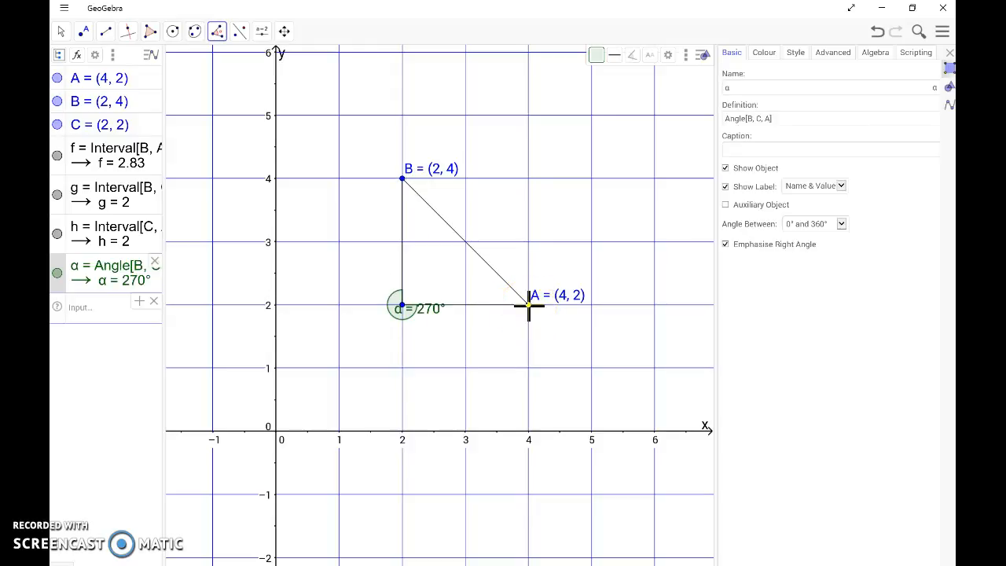
pyautogui.click(402, 305)
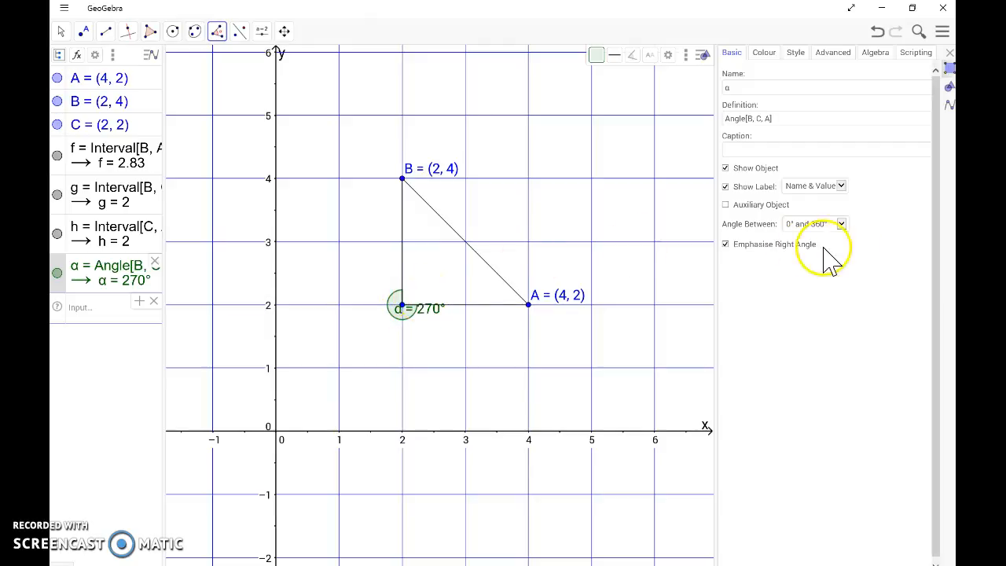
# - Restrict the angle at (2, 2) to between 0° and 180° and hide its label
pyautogui.click(843, 225)
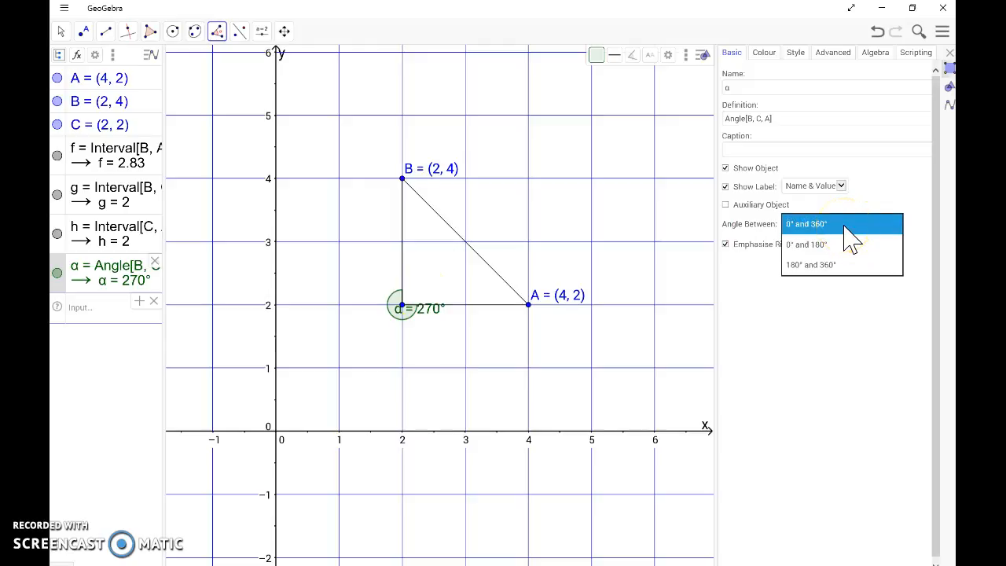
pyautogui.click(839, 250)
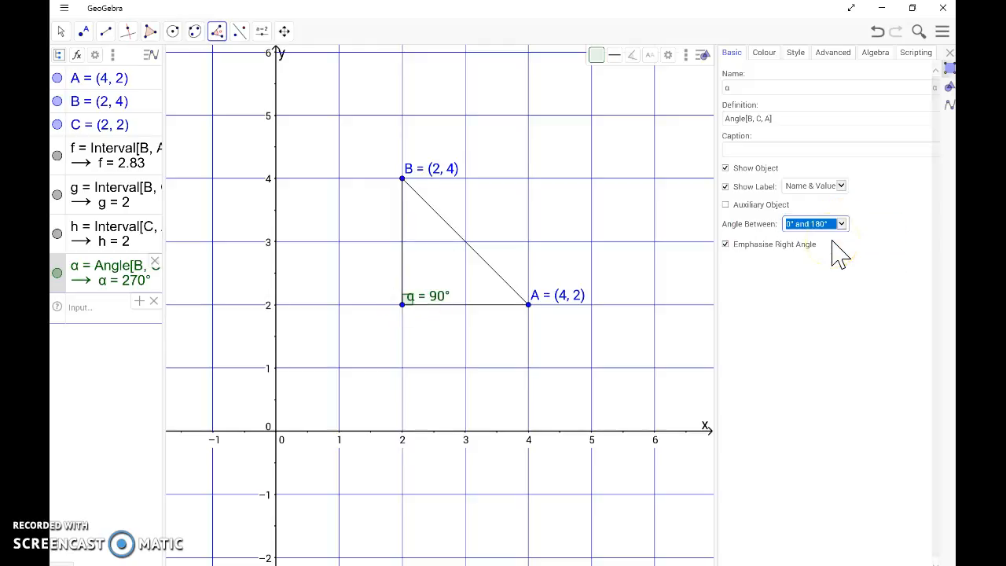
pyautogui.click(726, 187)
pyautogui.click(727, 187)
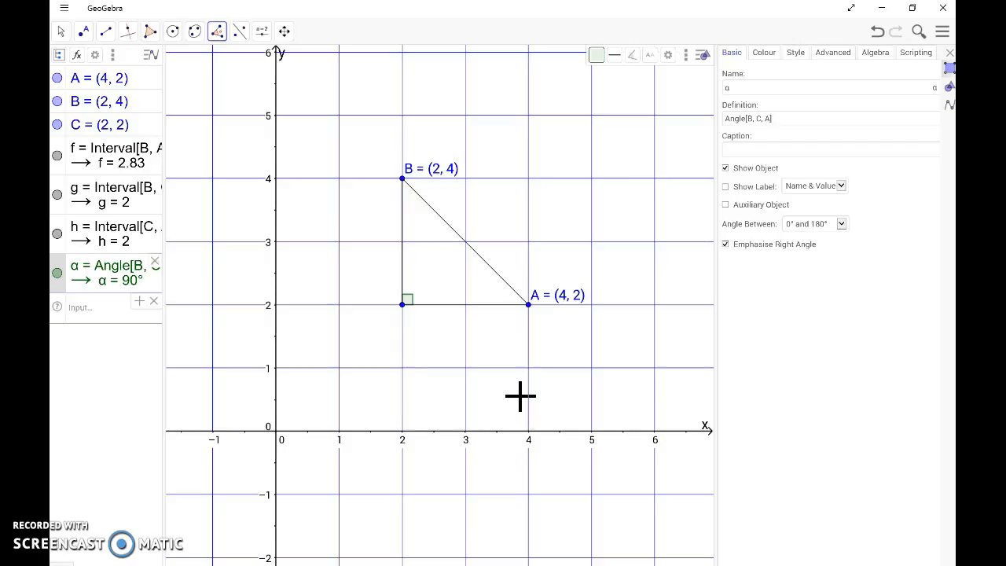
# - Add a text object reading "This is my work on Geogebra!! Yay!" to the graphics view with the Text tool
pyautogui.click(264, 35)
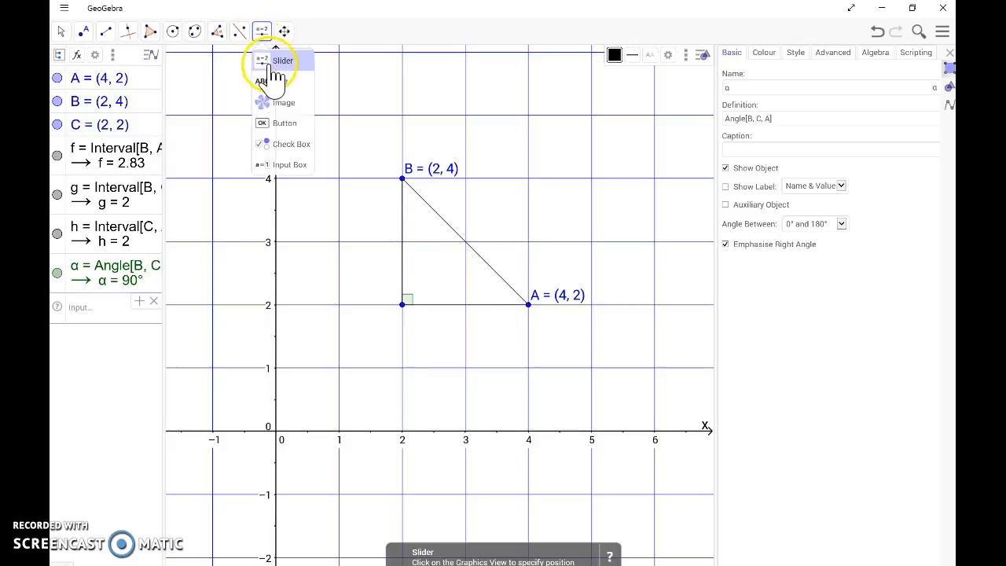
pyautogui.click(279, 81)
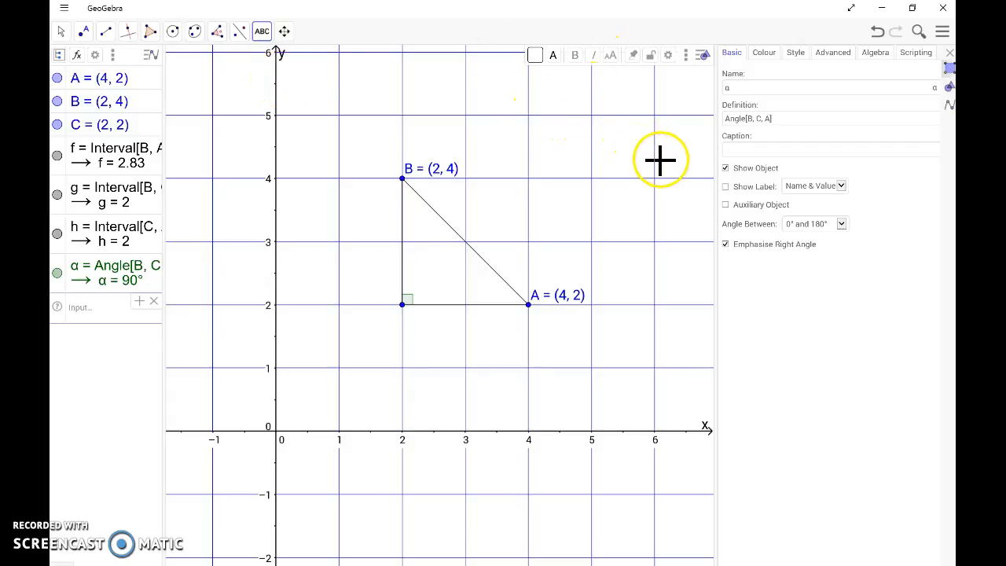
pyautogui.click(547, 113)
pyautogui.click(428, 290)
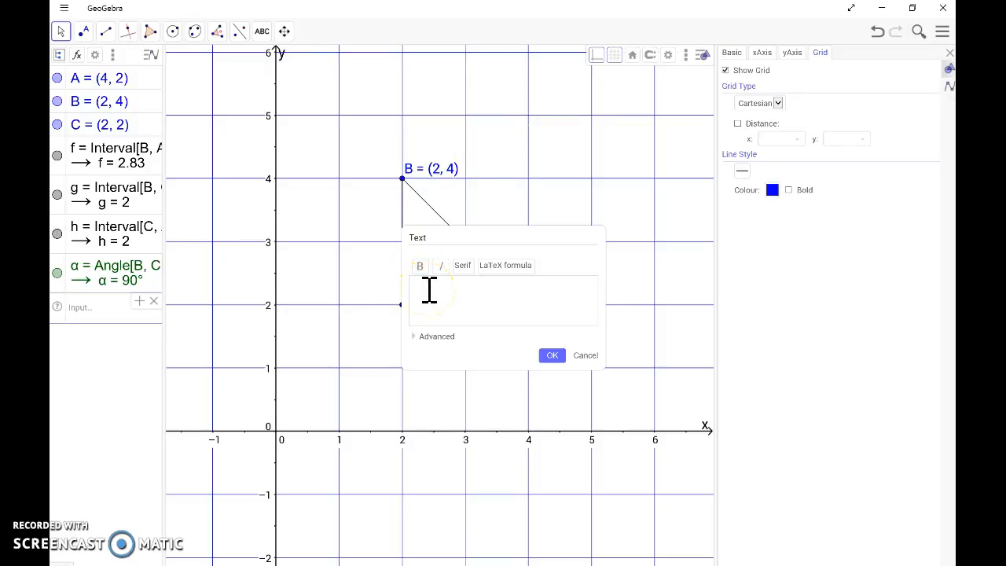
pyautogui.write('This is my work on Geogebra!! Yay!')
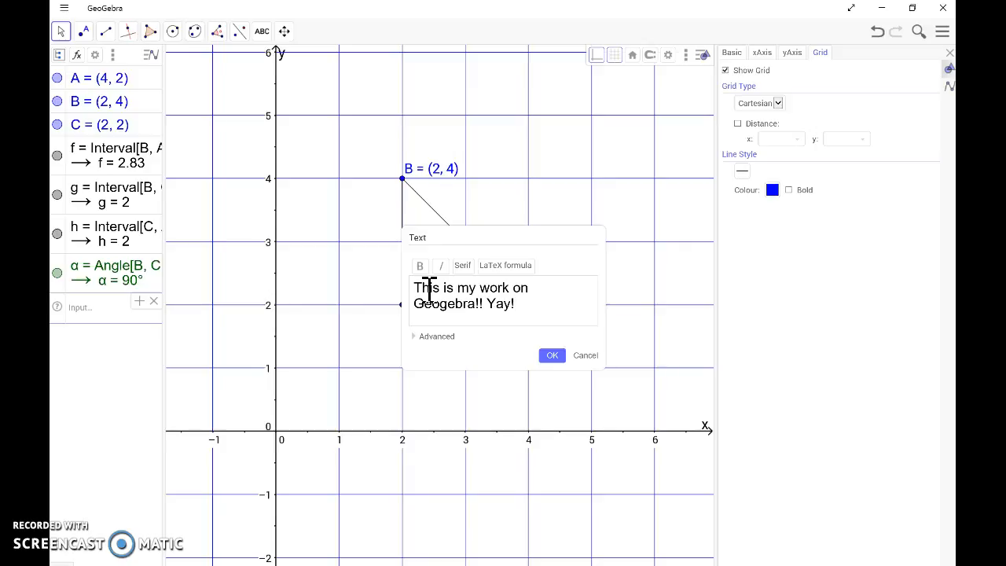
pyautogui.click(553, 355)
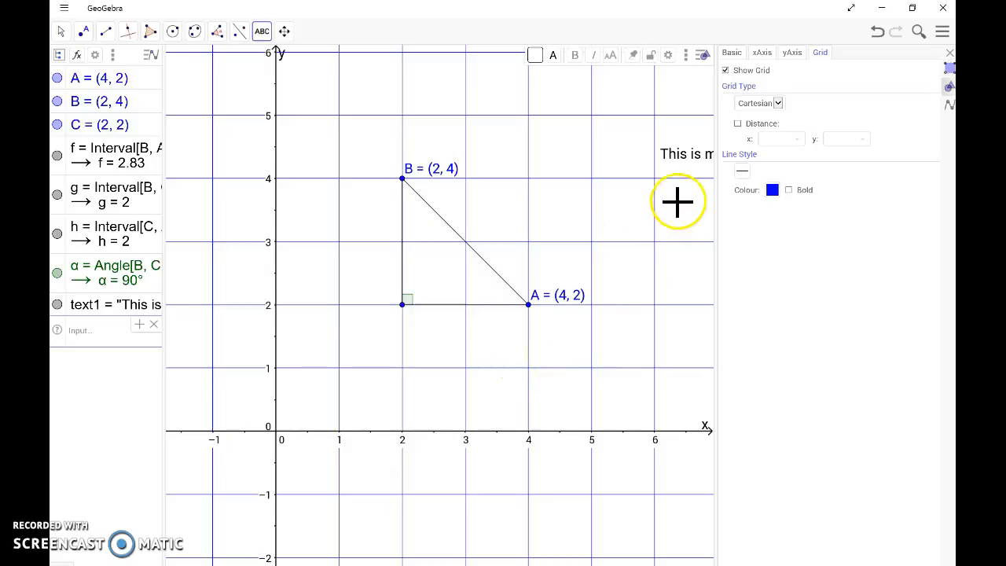
# - Move the text object above the triangle, just over the y = 5 gridline, with the Move tool
pyautogui.click(688, 168)
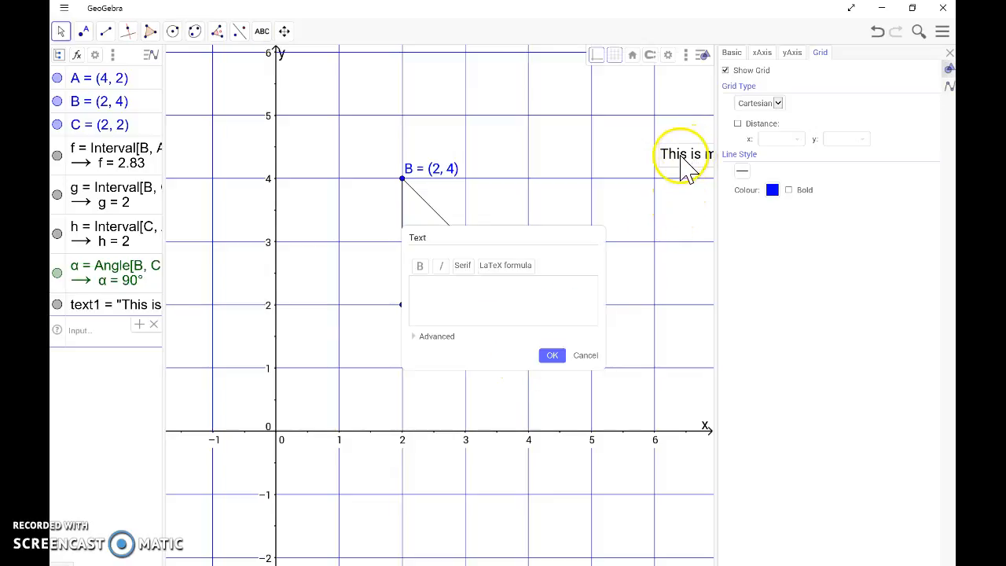
pyautogui.click(585, 355)
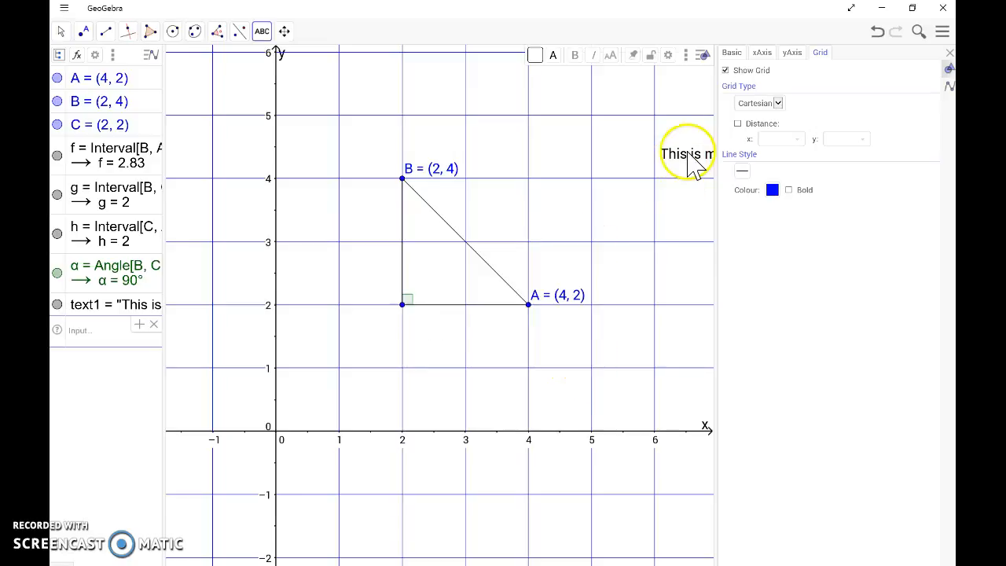
pyautogui.click(62, 31)
pyautogui.click(77, 60)
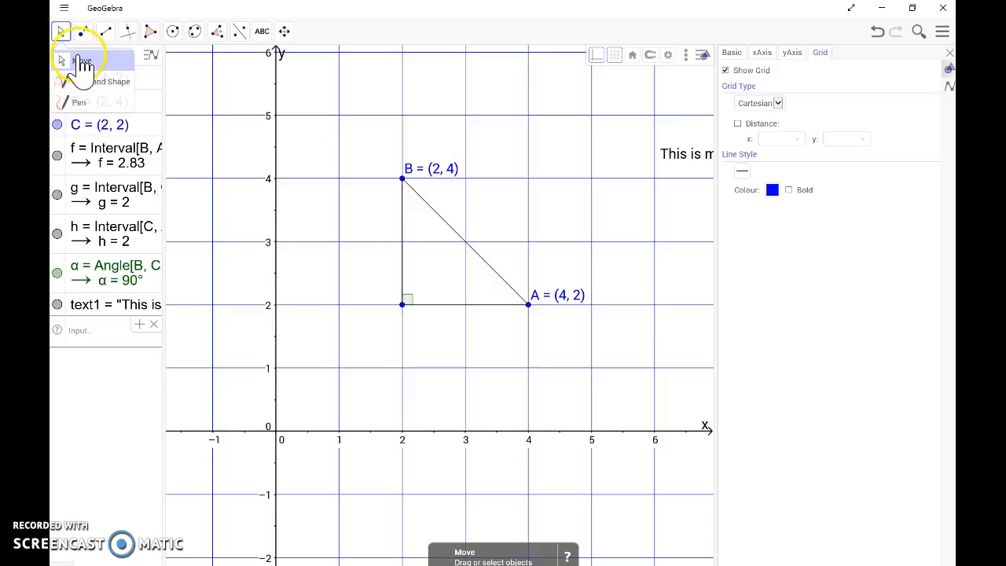
pyautogui.moveTo(690, 167); pyautogui.dragTo(376, 103)
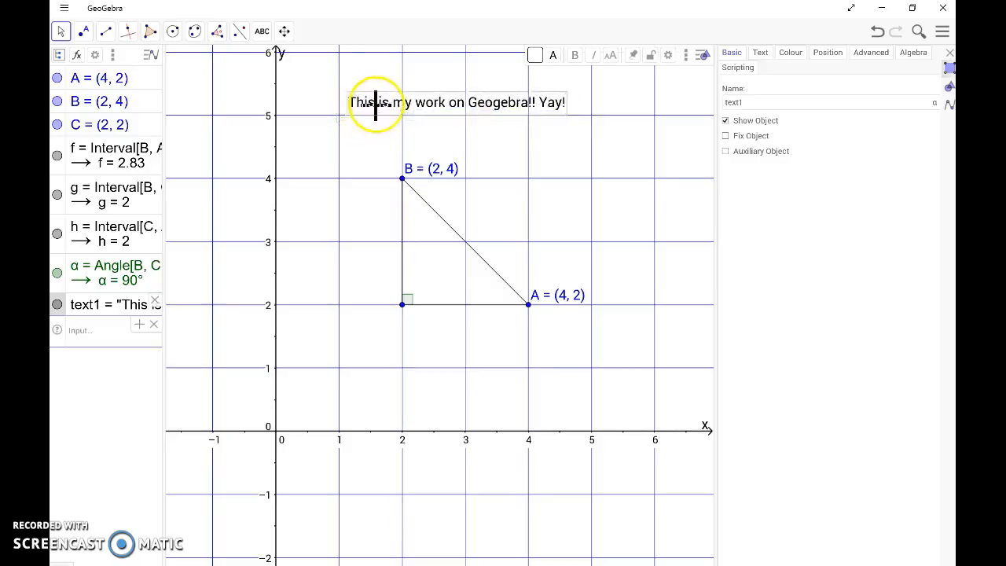